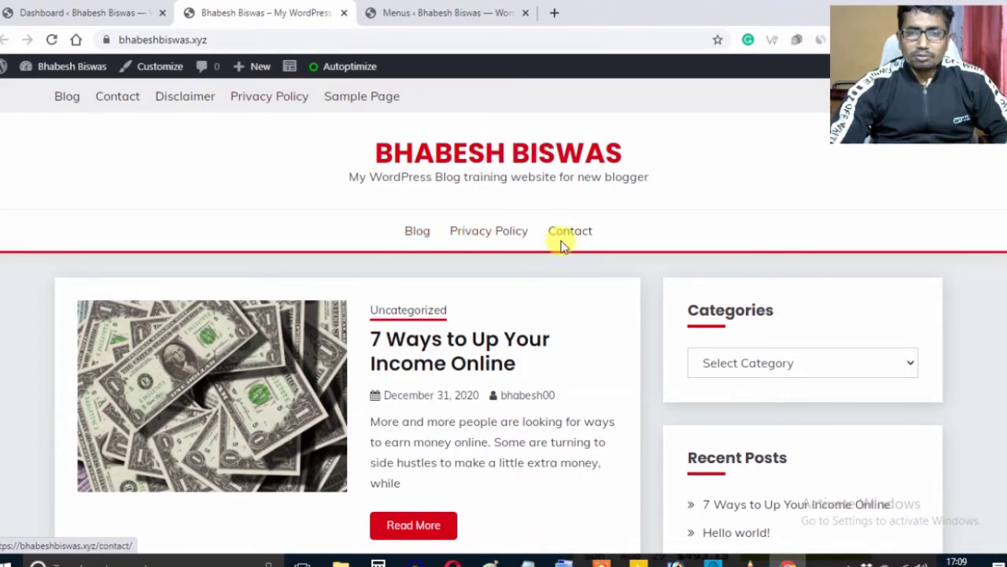
Step: Examine the site's front page from the header menus down to the footer
scroll(623, 259, down, 4)
scroll(622, 259, up, 2)
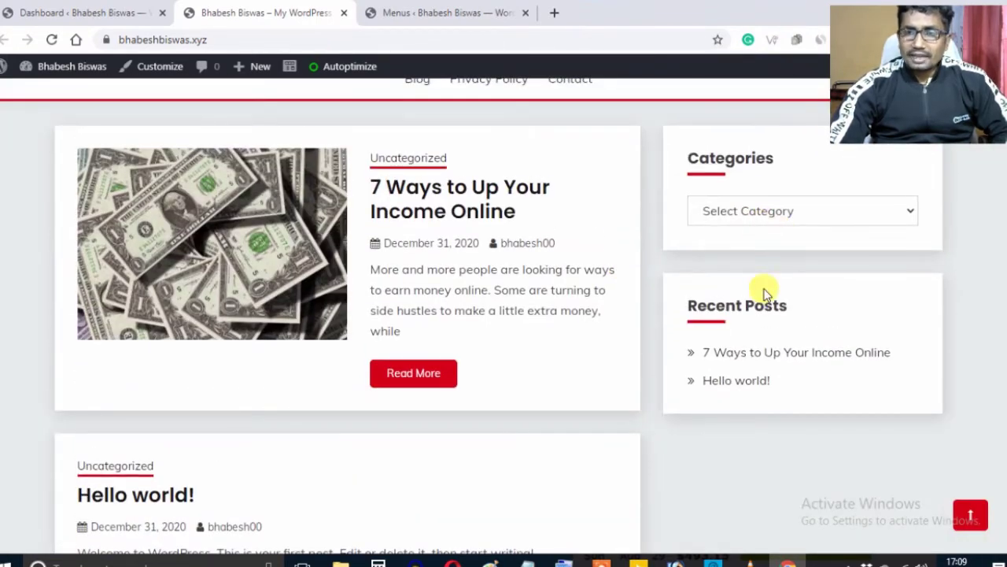
scroll(766, 289, up, 2)
scroll(755, 382, down, 5)
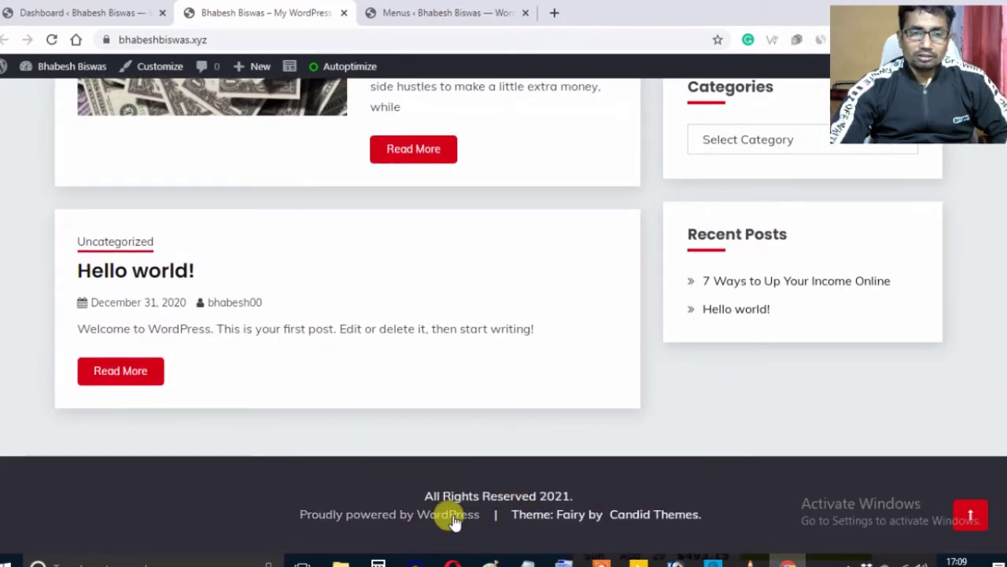
scroll(443, 407, up, 5)
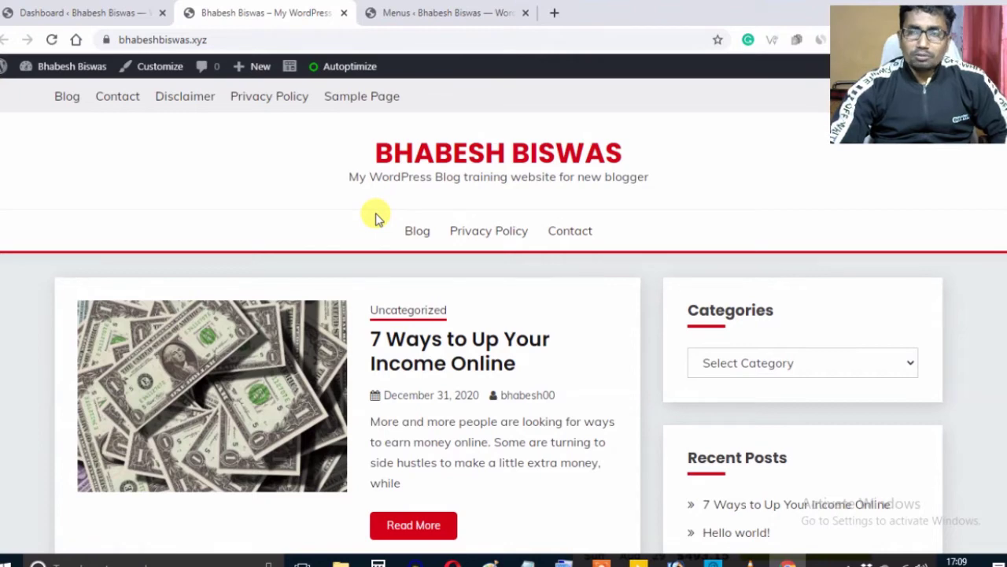
Step: Open the WordPress menu management page from the admin dashboard in a new browser tab
click(85, 15)
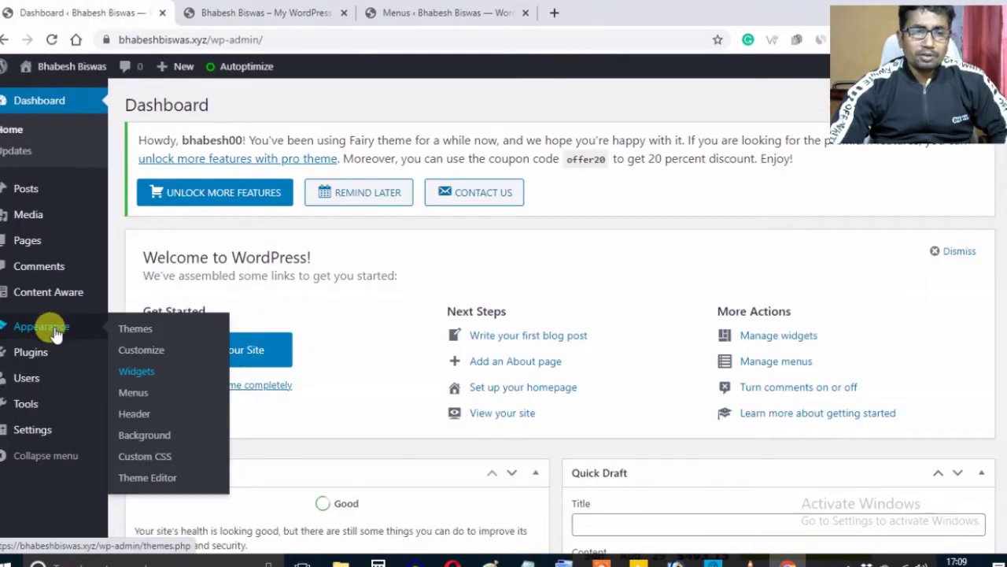
right_click(134, 392)
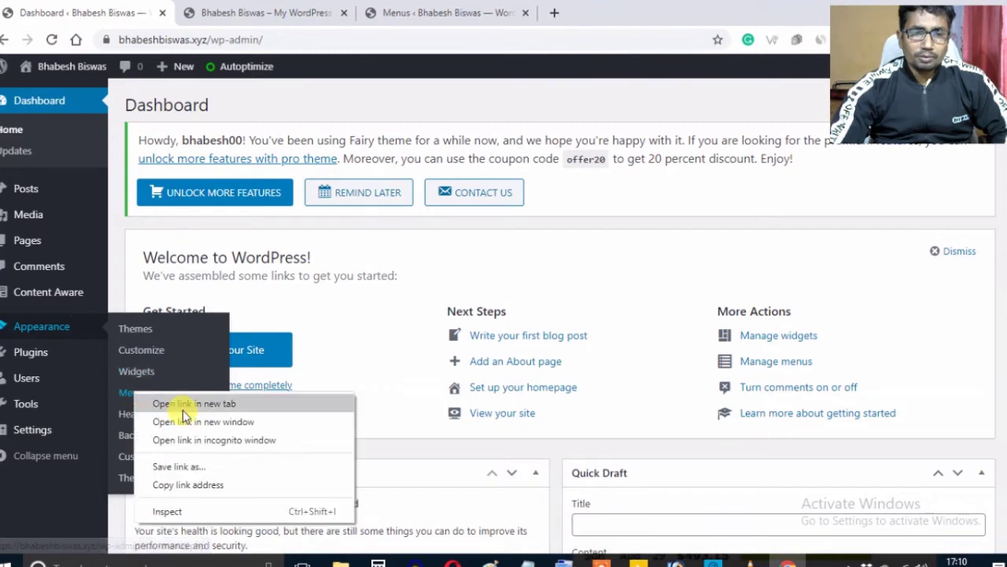
click(185, 405)
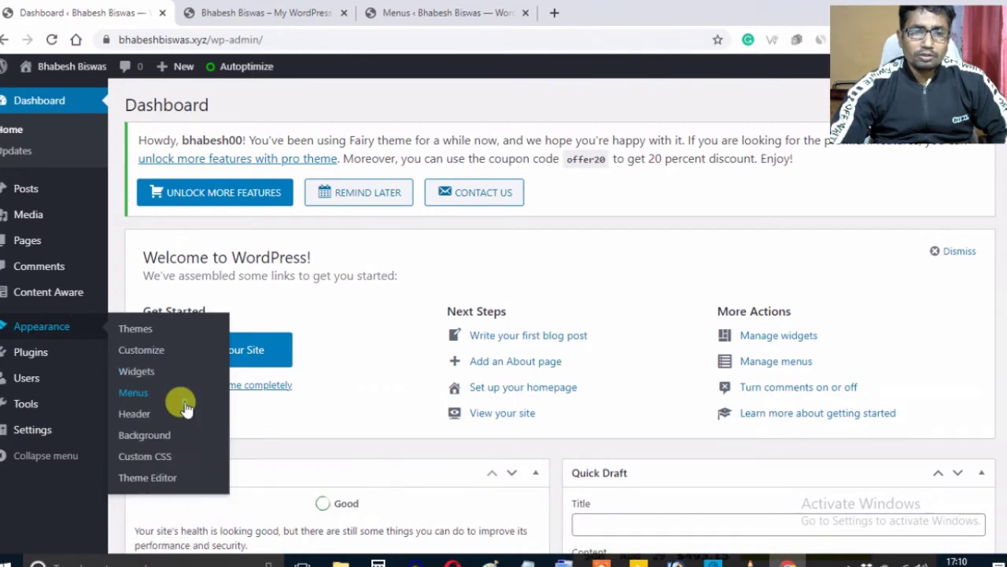
click(520, 14)
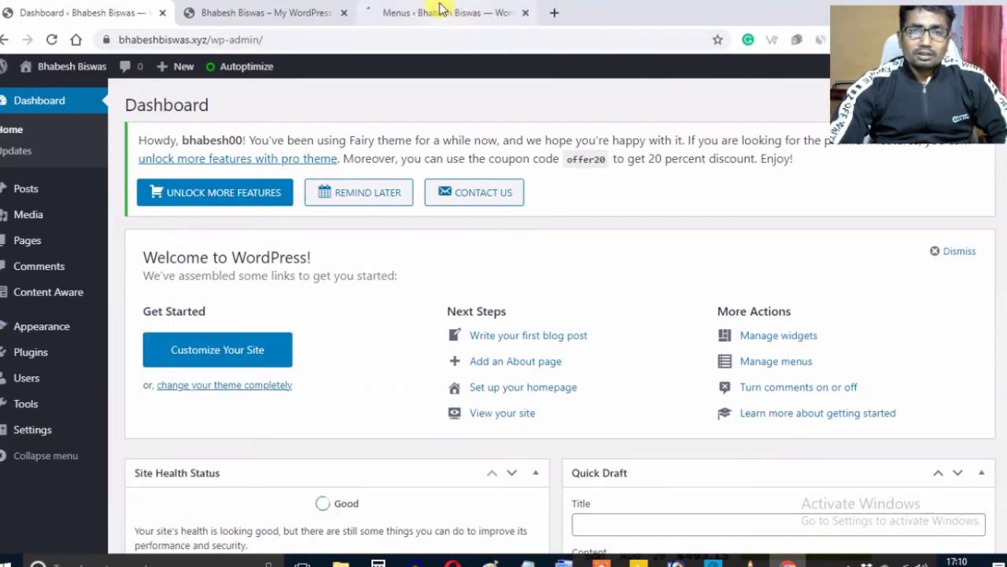
click(437, 14)
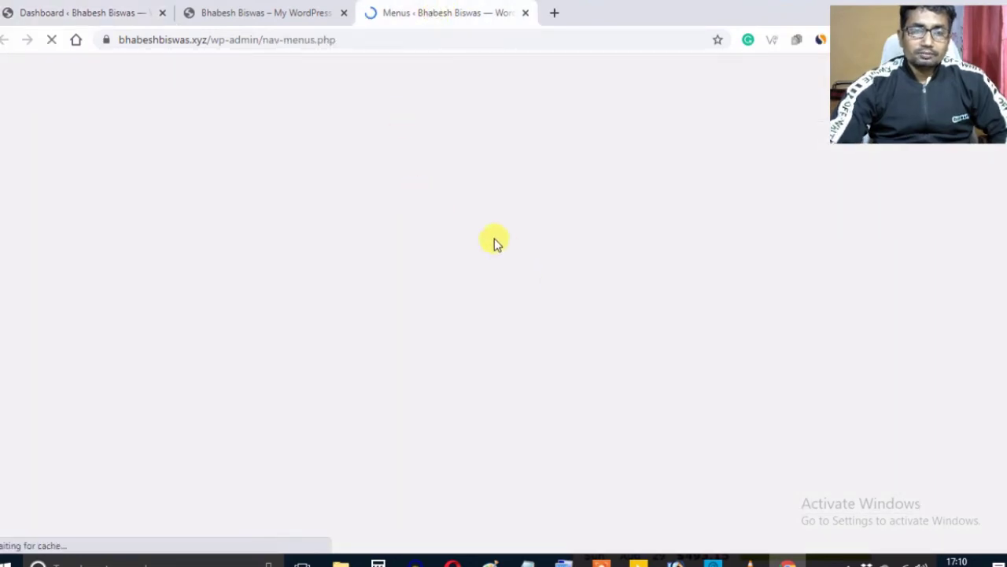
Step: Create a new navigation menu named "primary menu"
scroll(446, 292, down, 2)
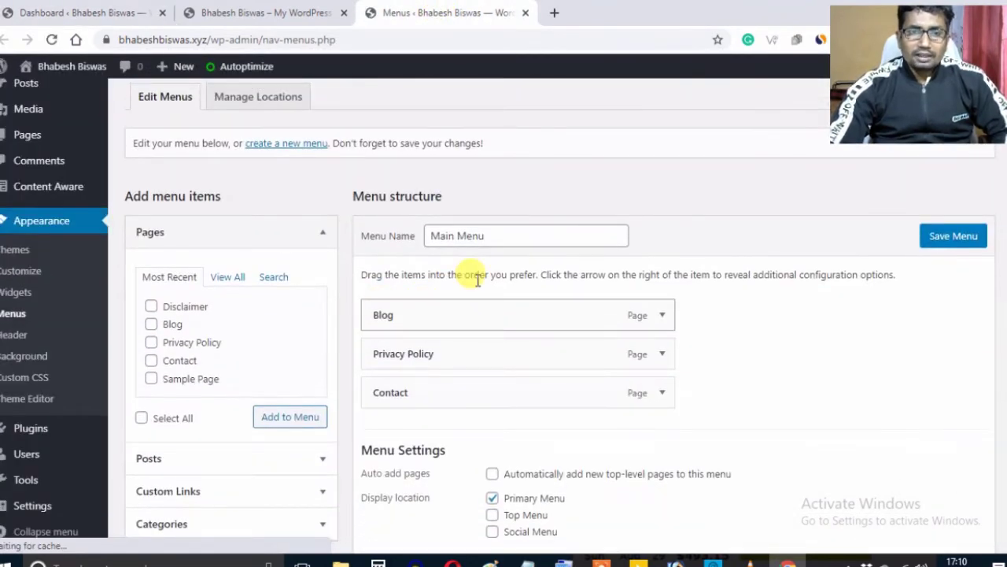
scroll(472, 253, down, 2)
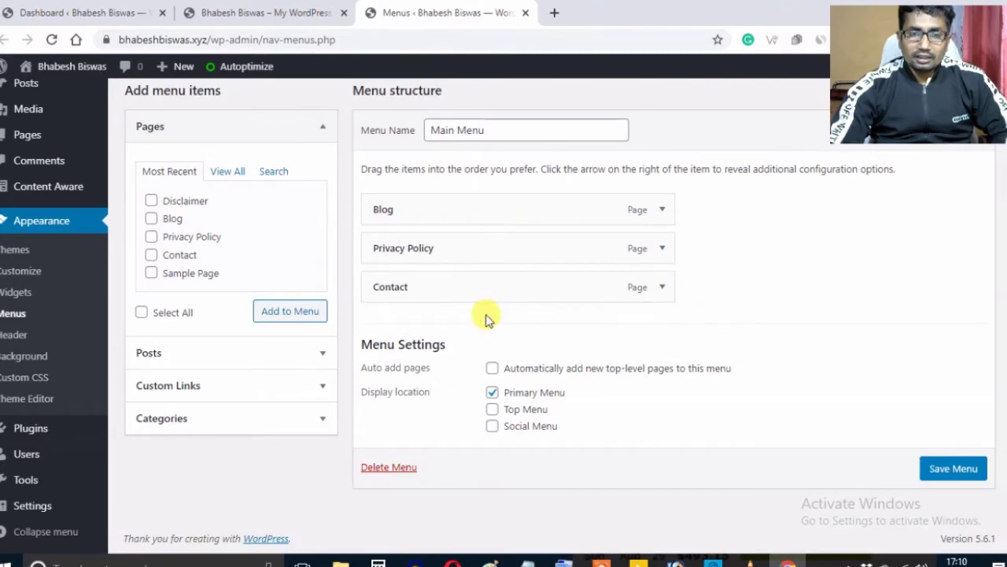
scroll(484, 315, up, 1)
scroll(485, 315, up, 2)
scroll(499, 286, down, 3)
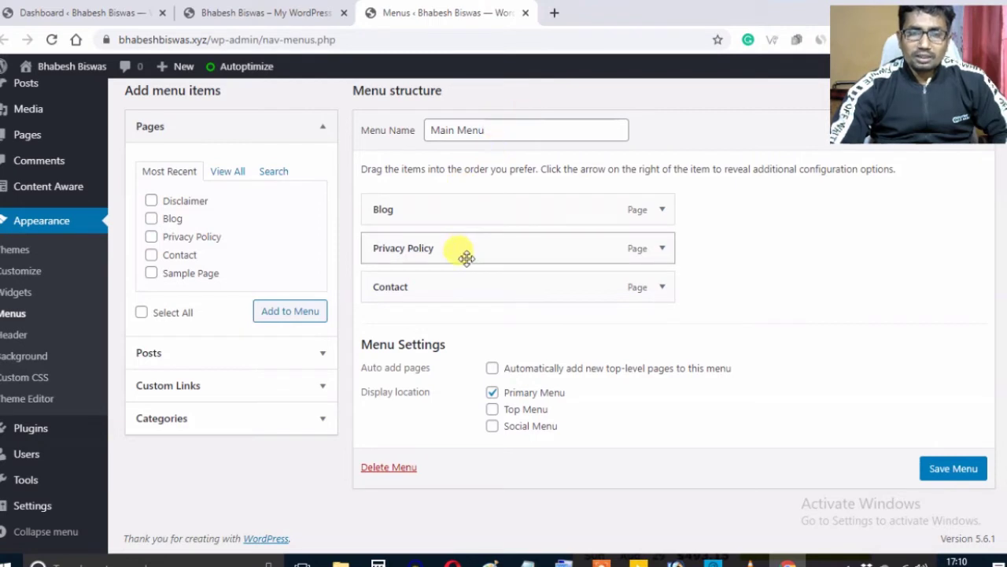
scroll(467, 258, up, 2)
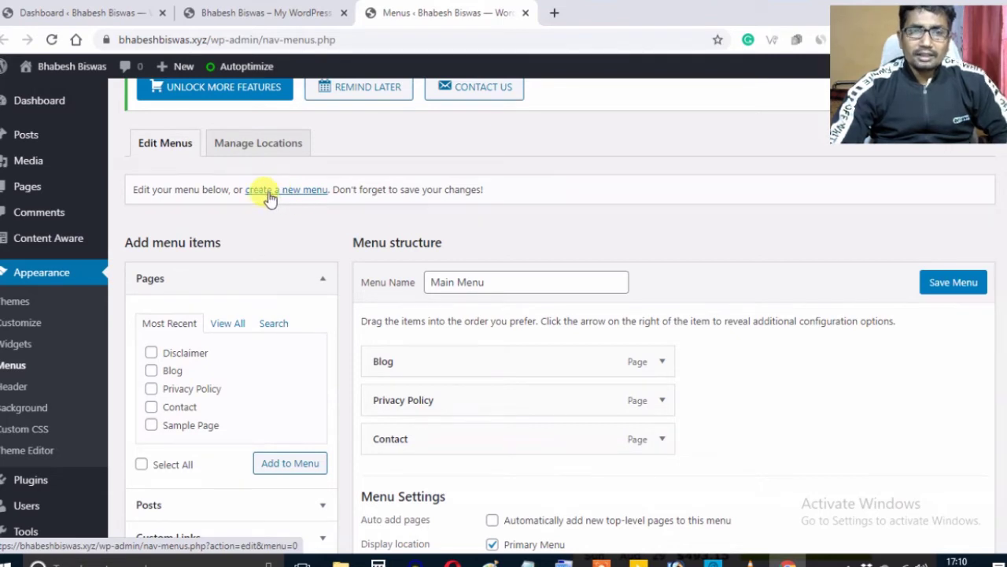
click(280, 196)
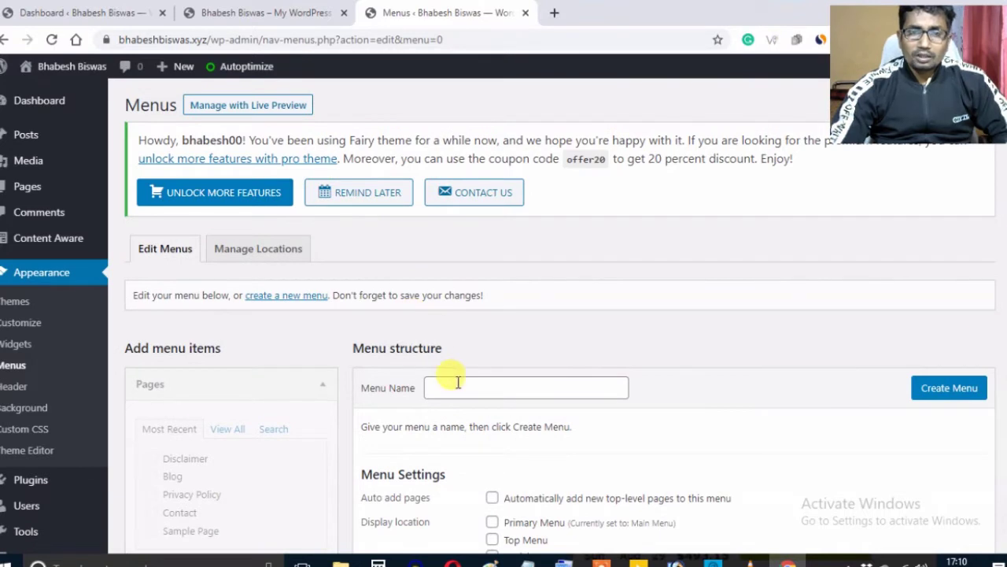
click(461, 384)
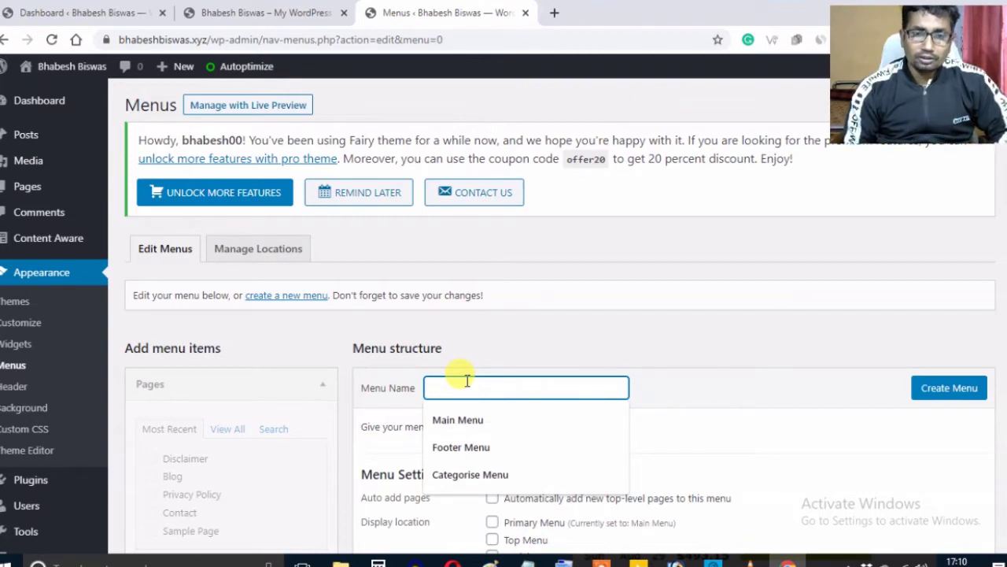
text(primary menu)
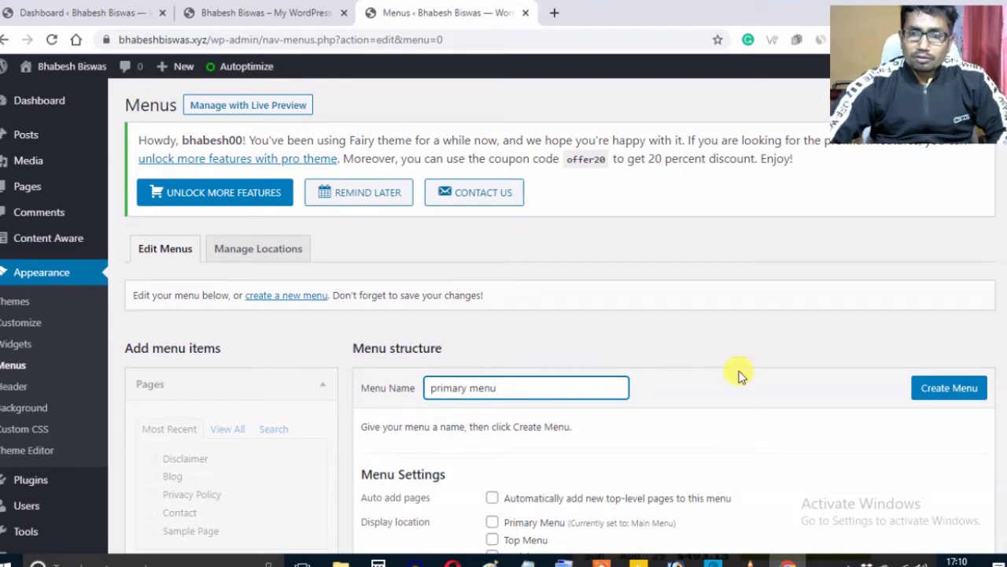
click(937, 389)
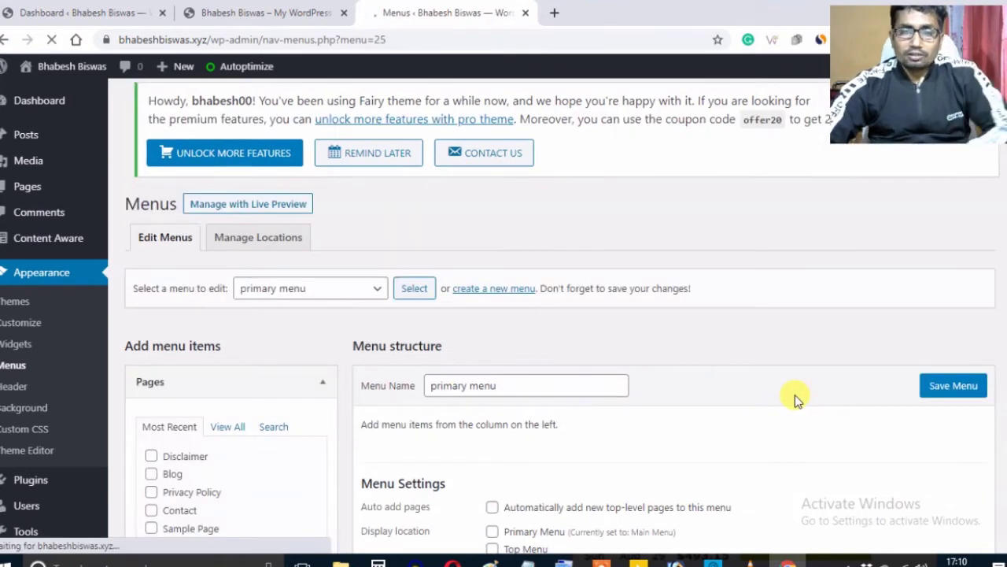
Step: Check which posts and categories are available as items for the new menu
scroll(693, 370, down, 3)
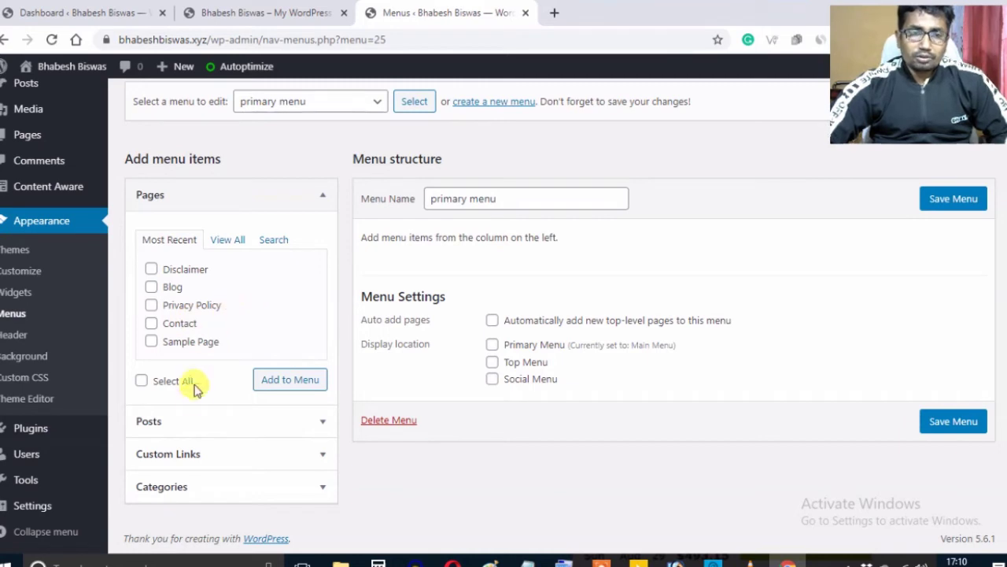
click(214, 420)
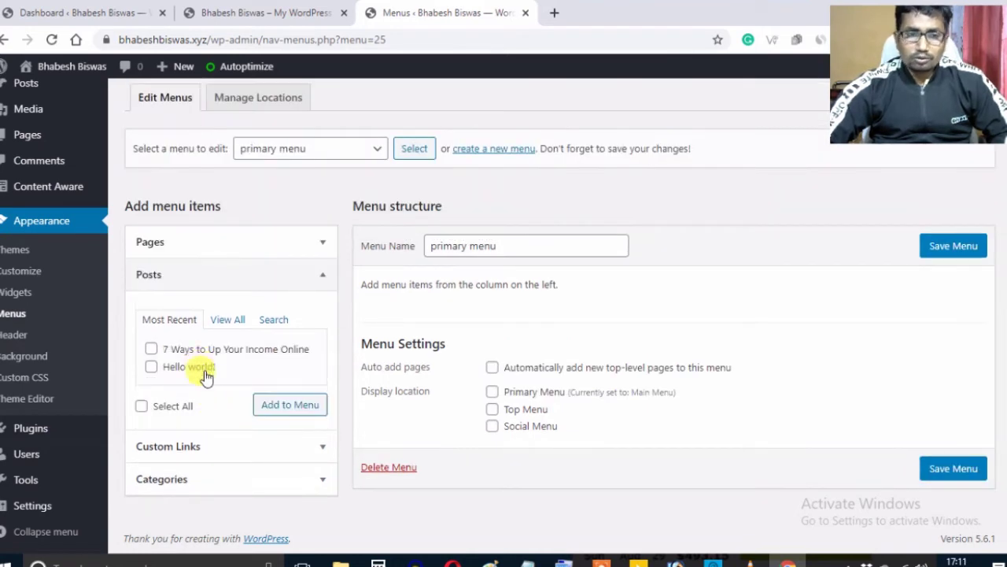
click(249, 476)
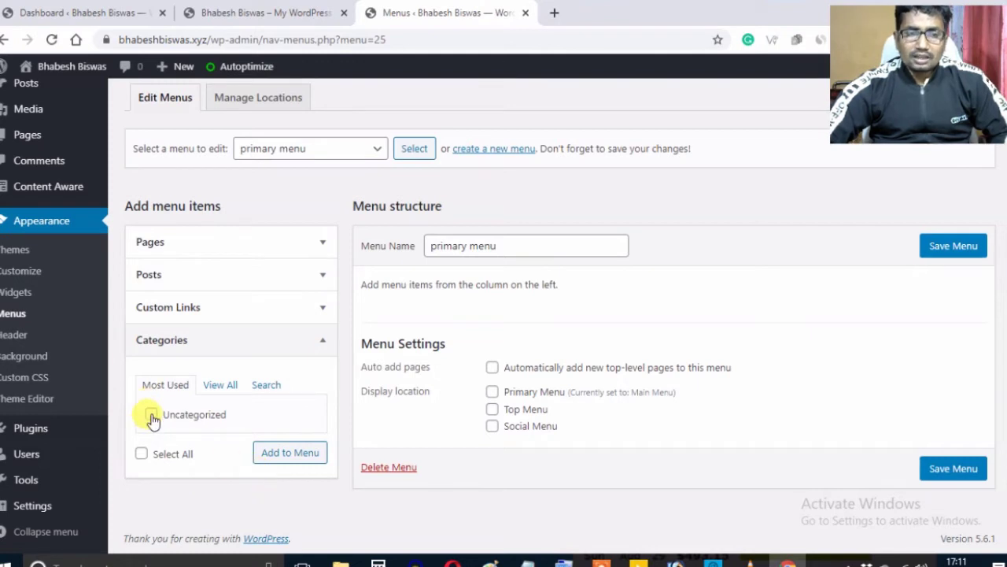
click(228, 387)
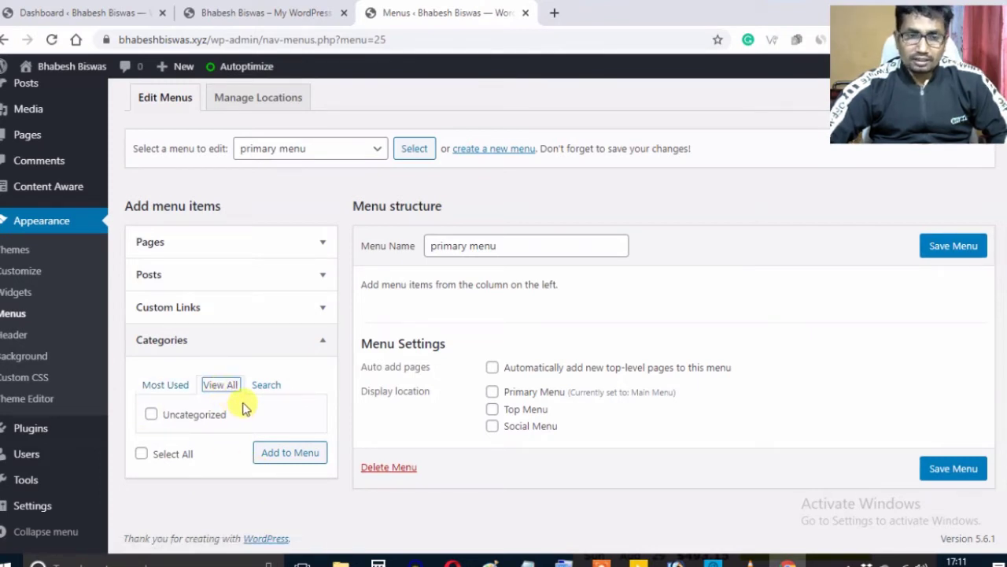
click(149, 385)
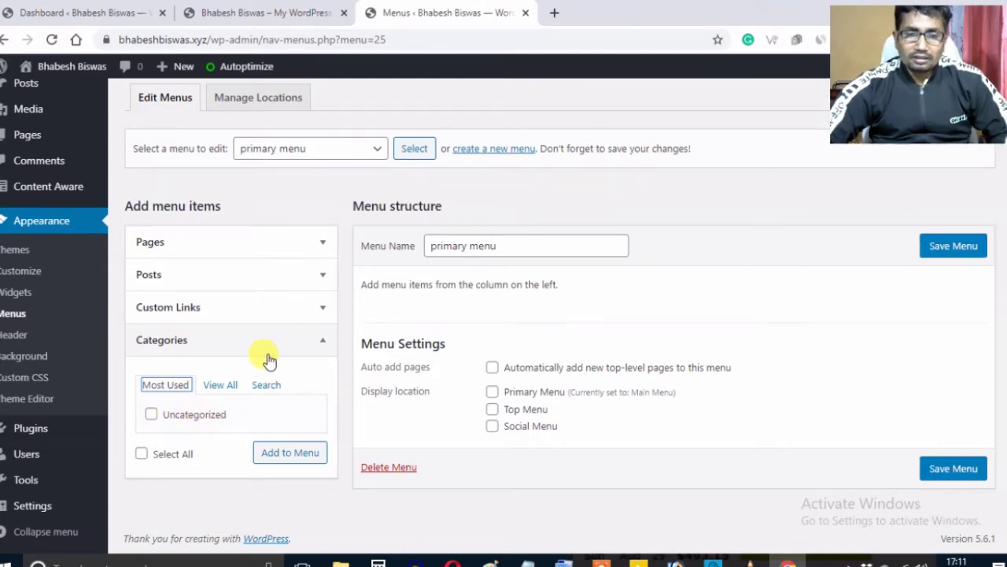
scroll(265, 363, up, 2)
scroll(265, 364, down, 2)
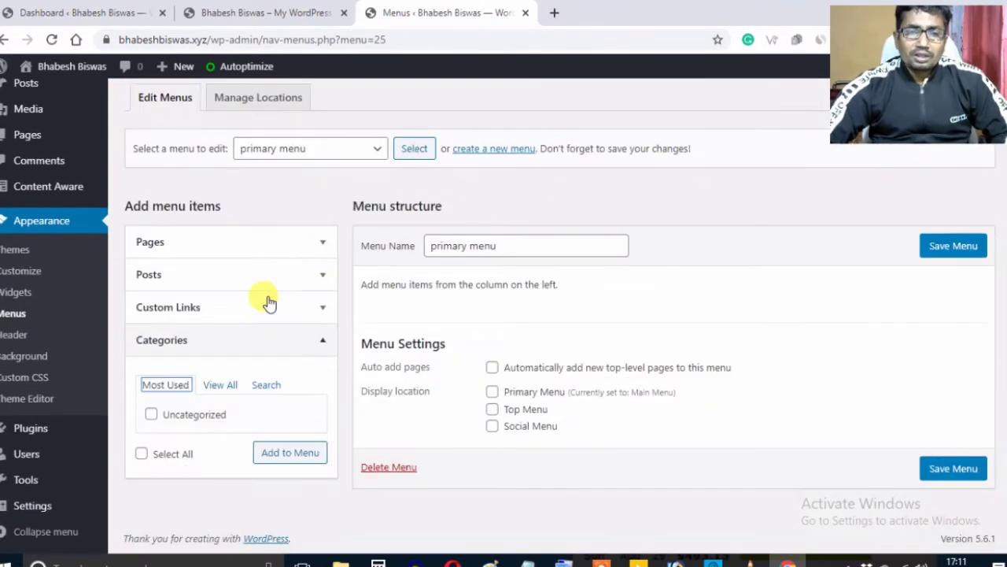
Step: Add the Disclaimer, Blog, Privacy Policy and Contact pages to the primary menu
click(271, 241)
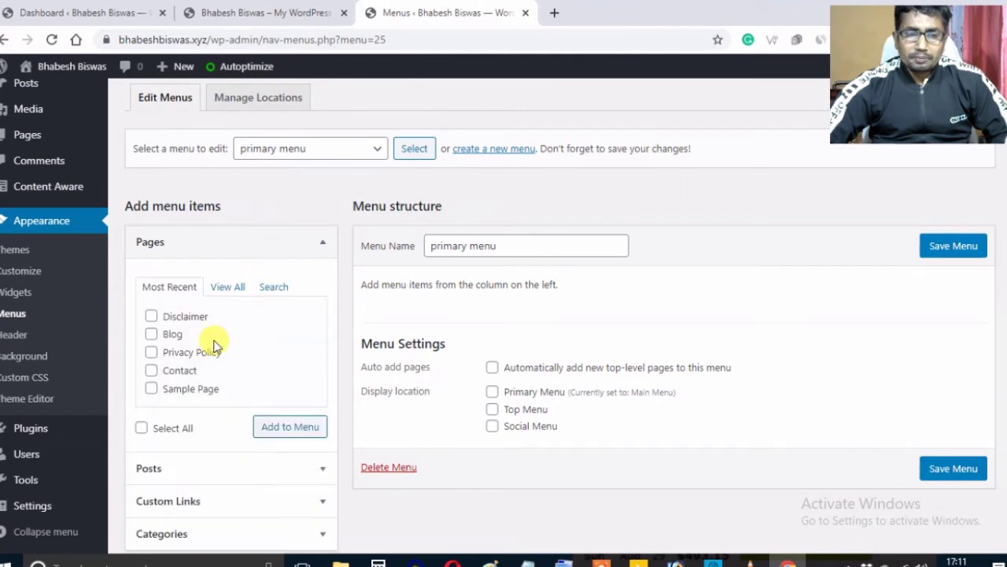
click(152, 353)
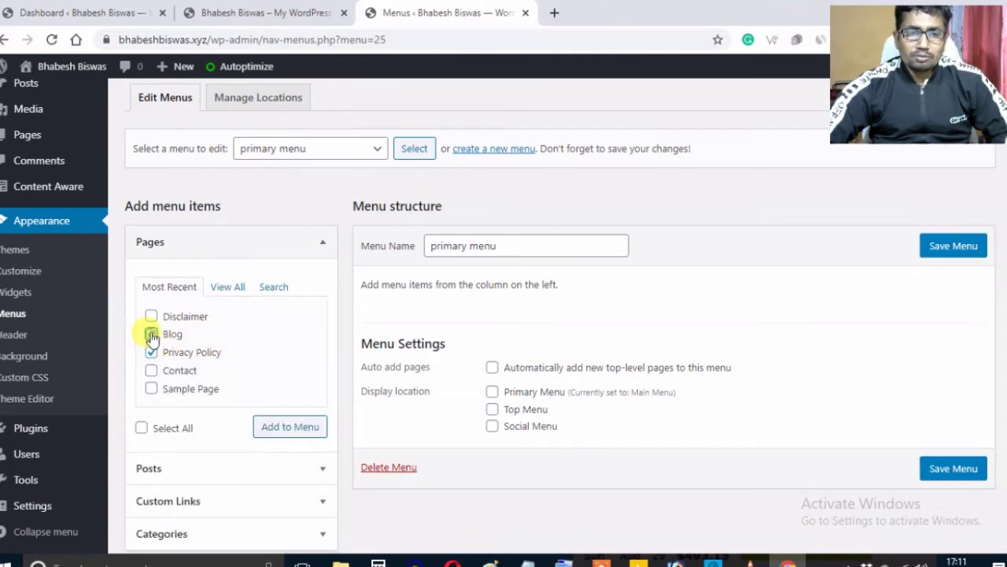
click(152, 335)
click(150, 315)
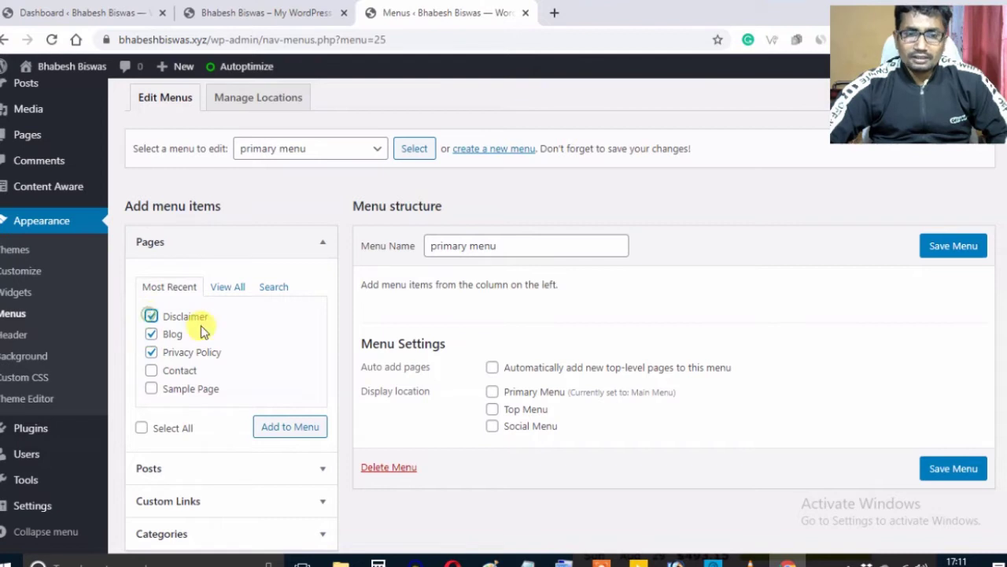
click(151, 371)
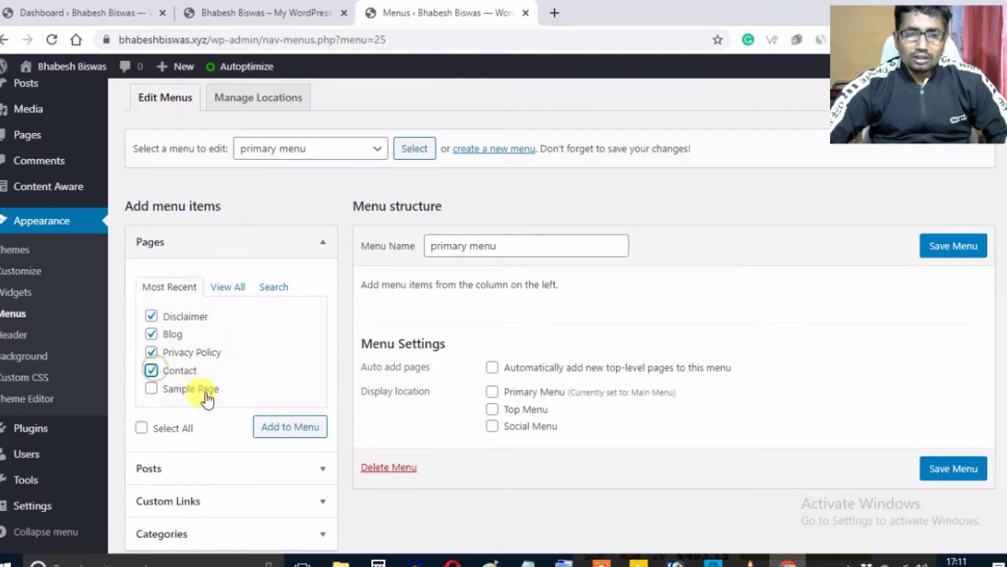
click(288, 427)
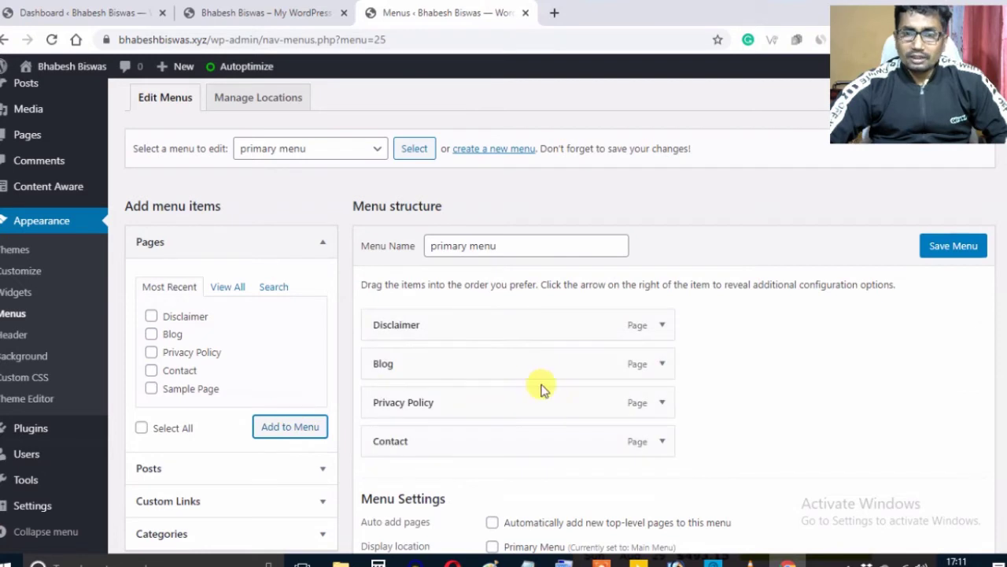
Step: Try nesting Blog under Disclaimer as a sub item and return it to the top level
scroll(492, 388, down, 1)
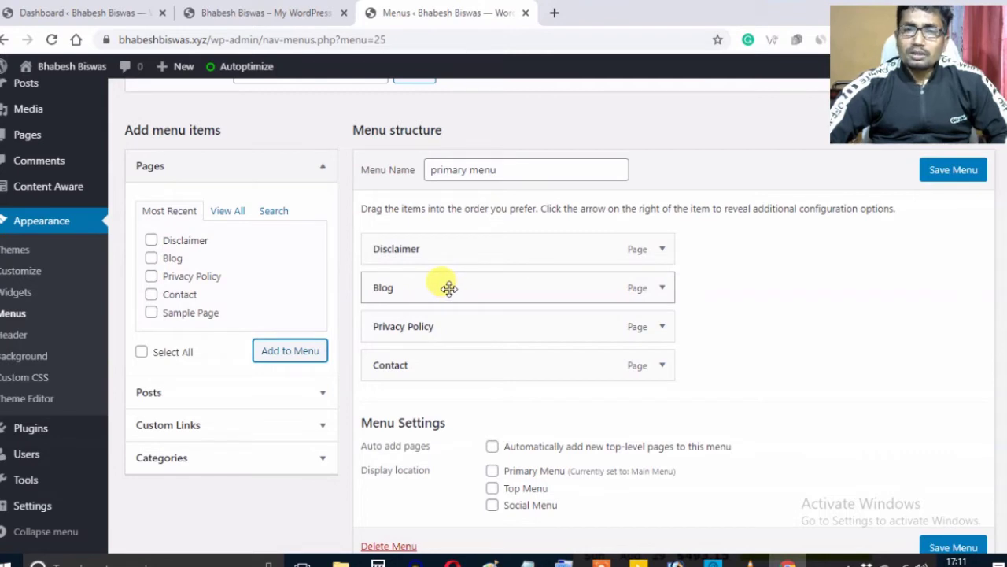
drag(449, 288, 475, 284)
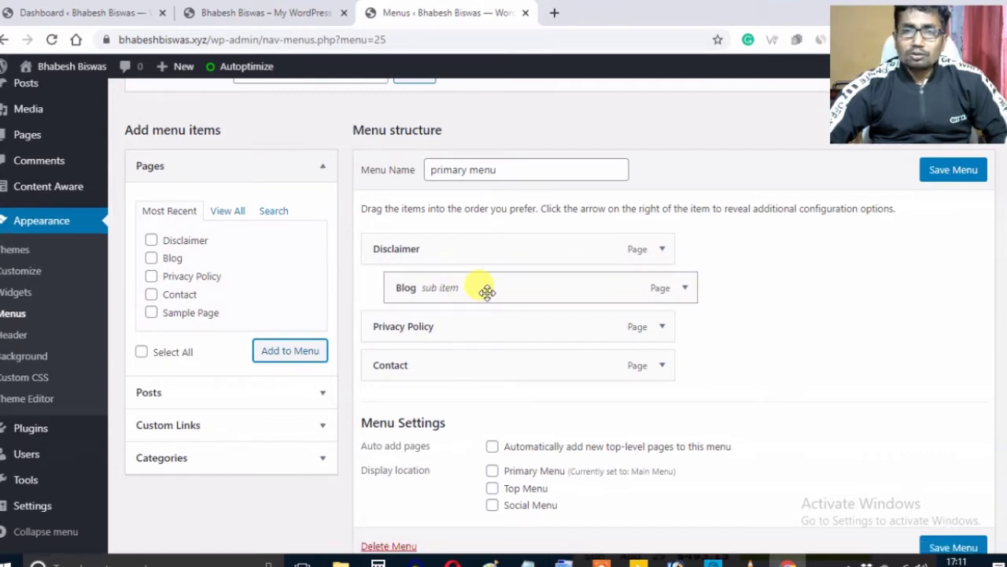
drag(477, 292, 467, 294)
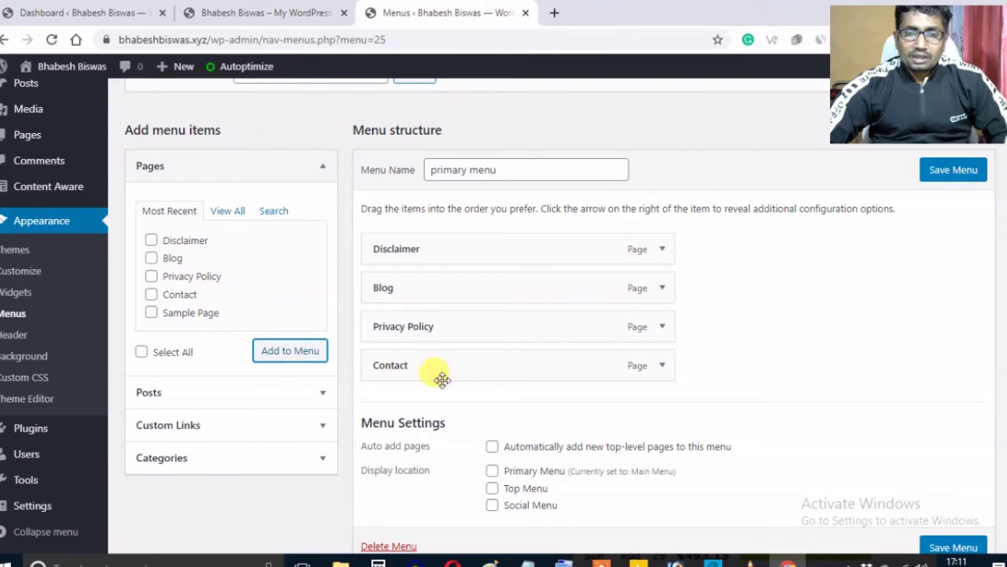
Step: Assign the menu to the Primary Menu display location and save it
scroll(566, 421, down, 2)
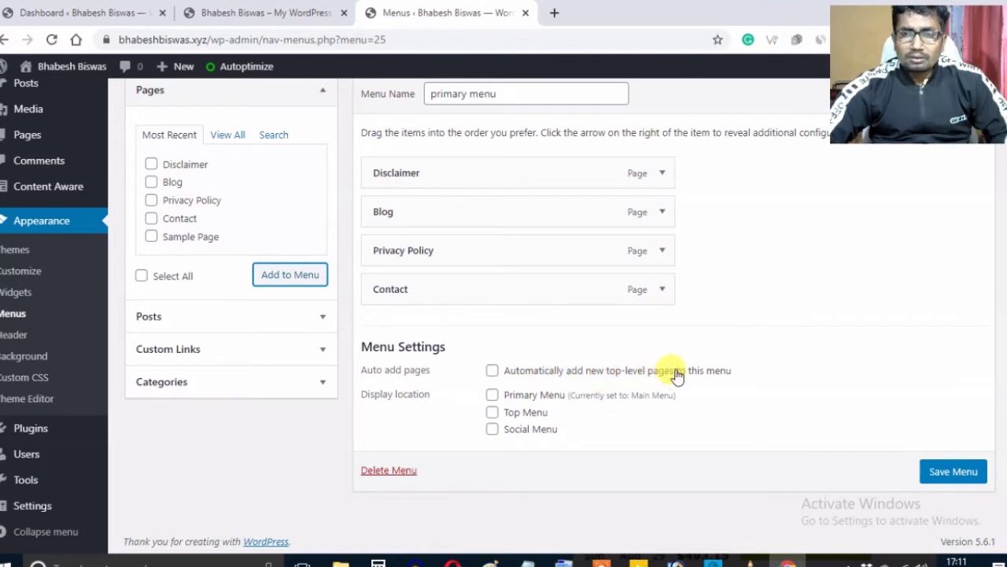
click(492, 395)
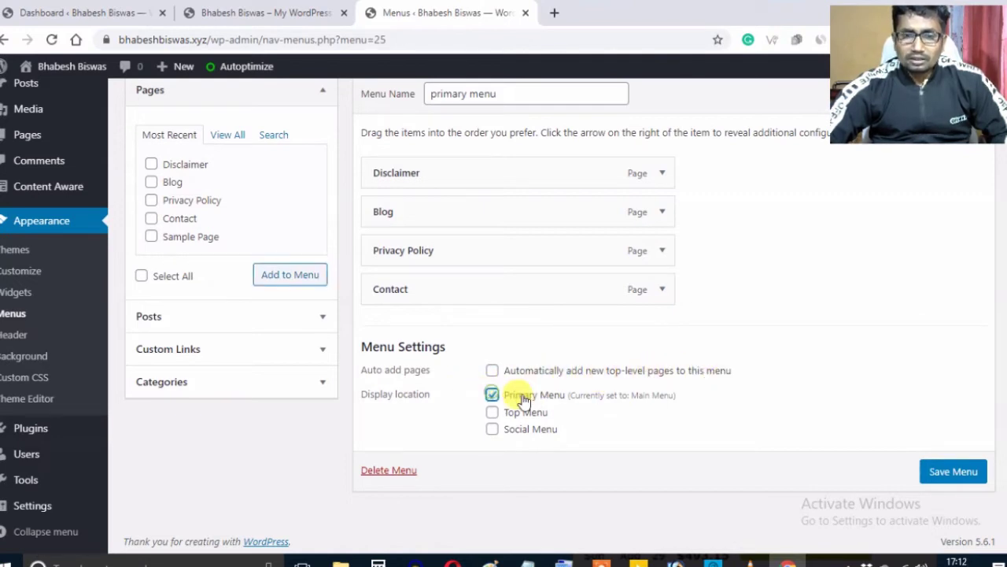
click(943, 471)
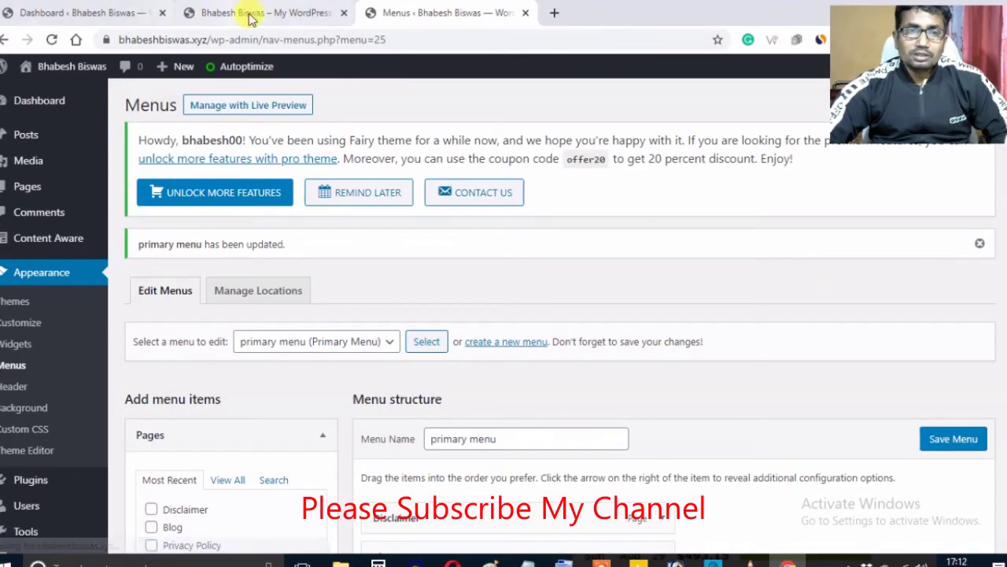
Step: Reload the site's front page to check the navigation menu below the site title
click(254, 16)
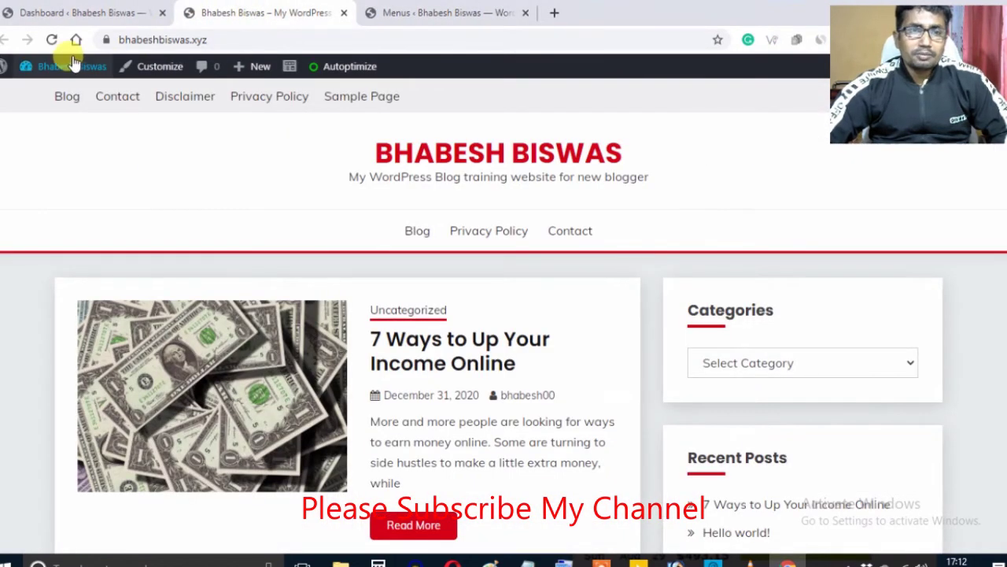
click(52, 39)
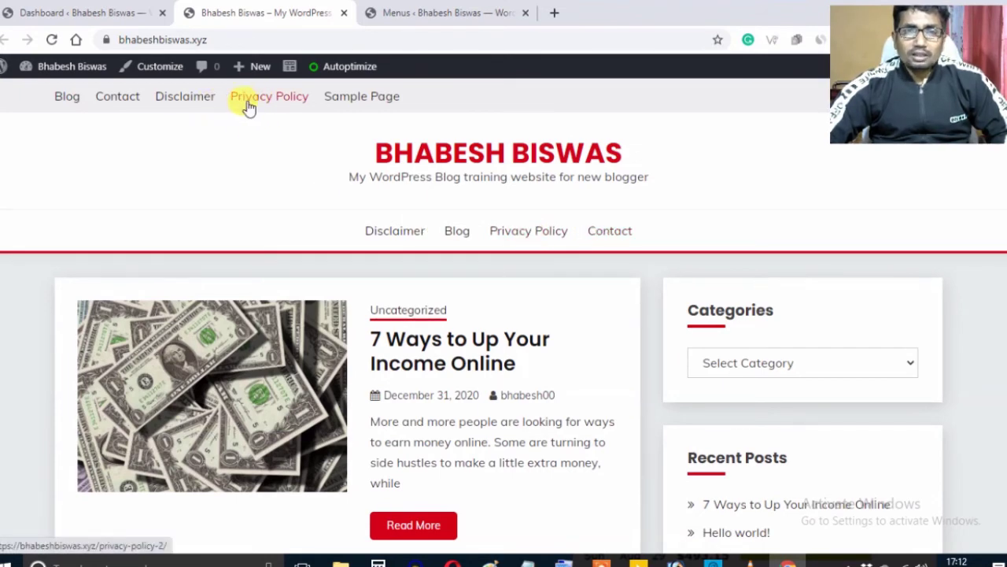
Step: Nest the Blog and Privacy Policy items under Disclaimer as sub items in the primary menu and save it
click(410, 16)
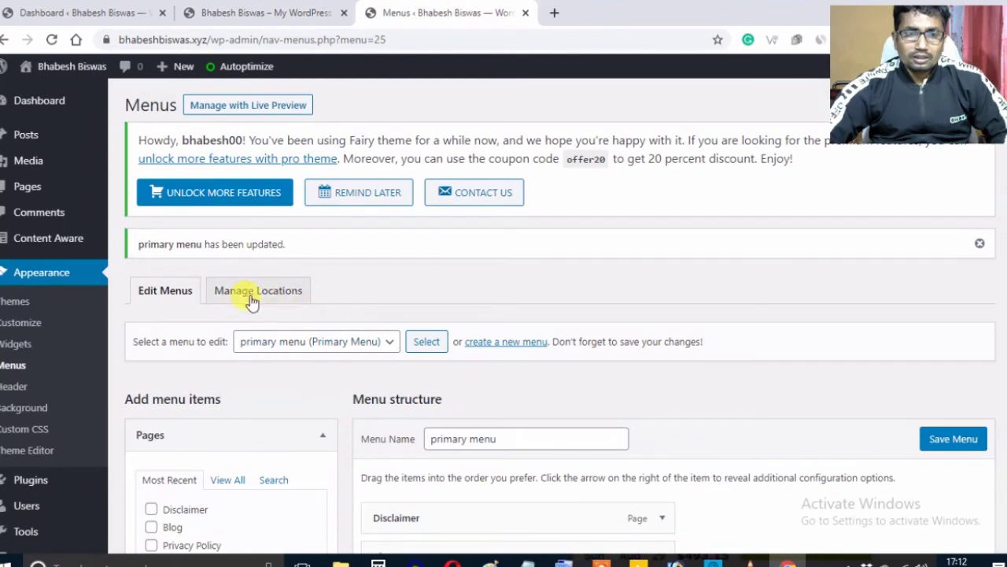
scroll(236, 292, down, 1)
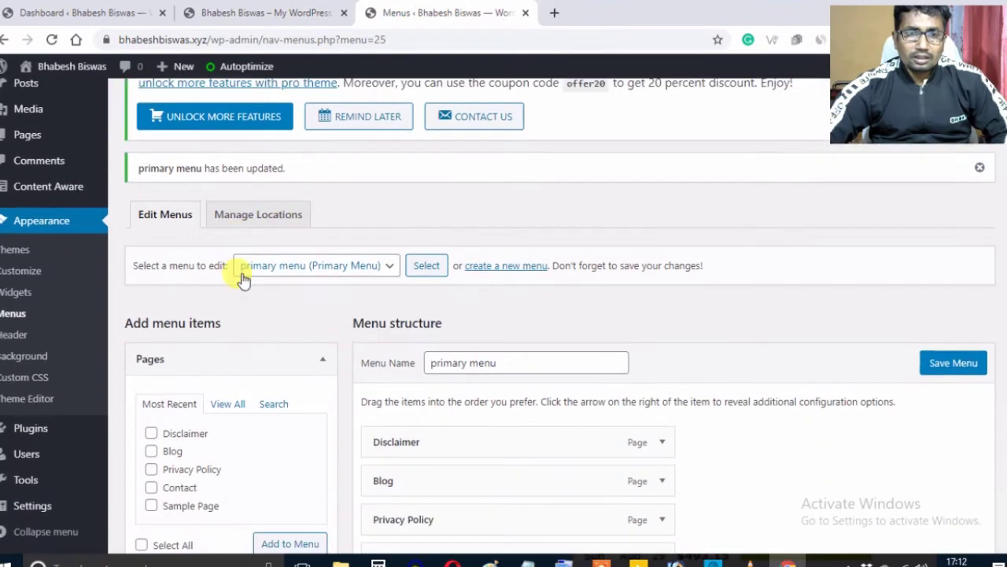
click(378, 268)
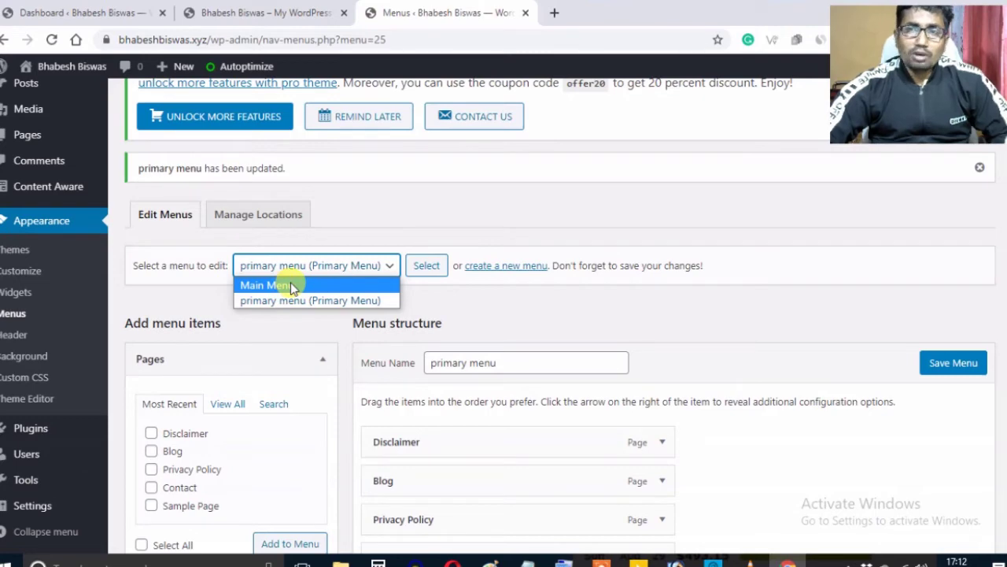
scroll(448, 338, down, 4)
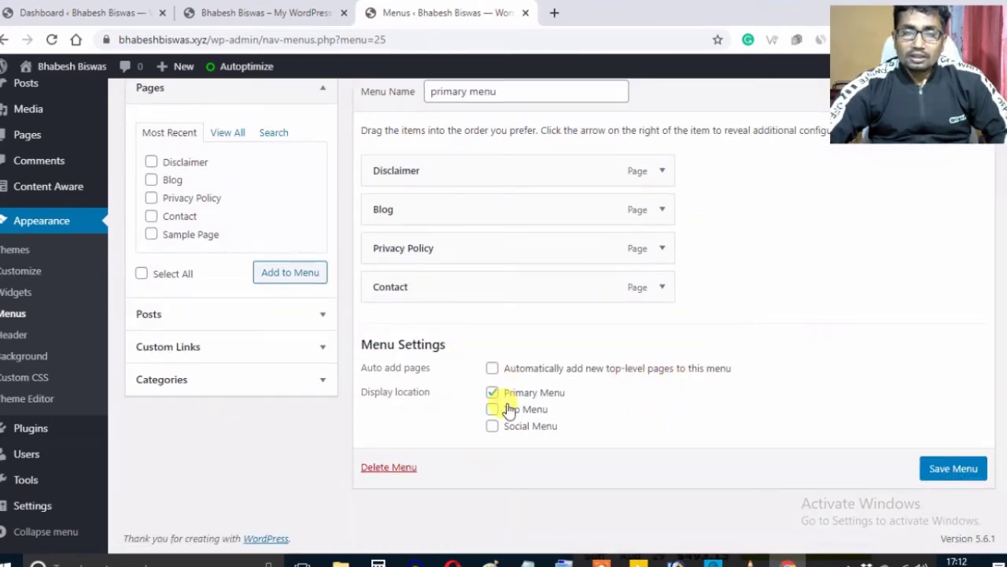
scroll(782, 338, up, 3)
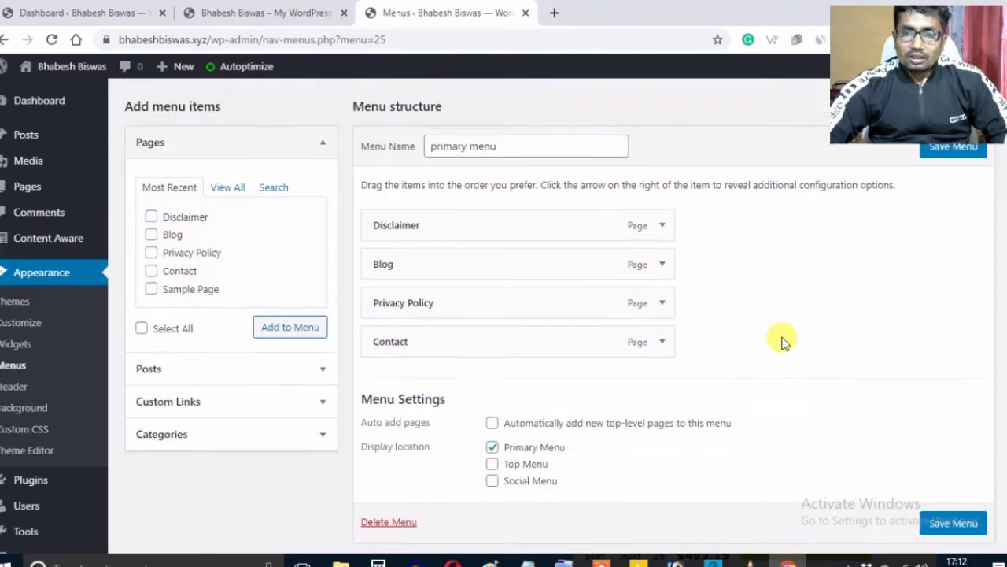
scroll(729, 367, down, 2)
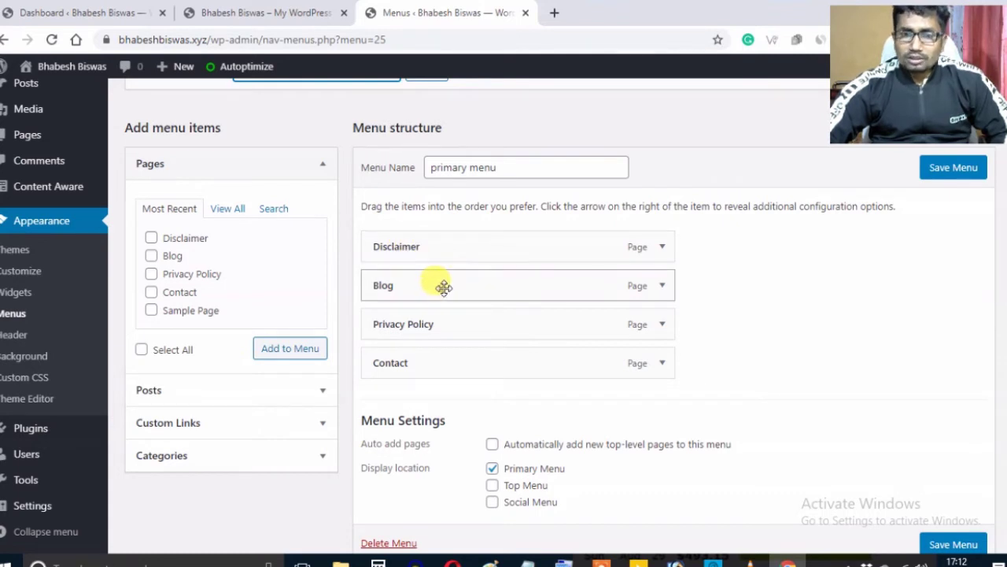
drag(444, 287, 462, 287)
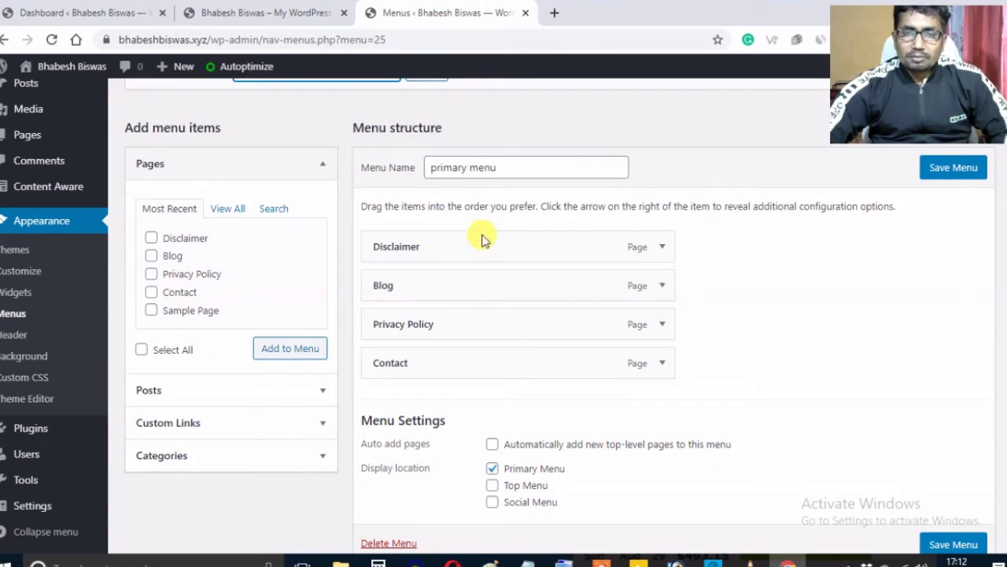
drag(441, 288, 467, 287)
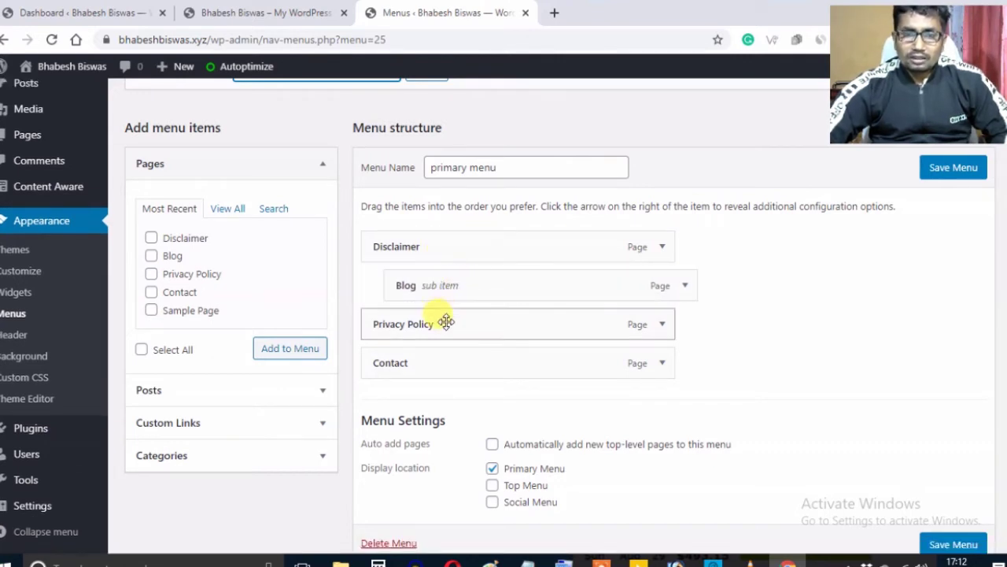
drag(445, 321, 477, 324)
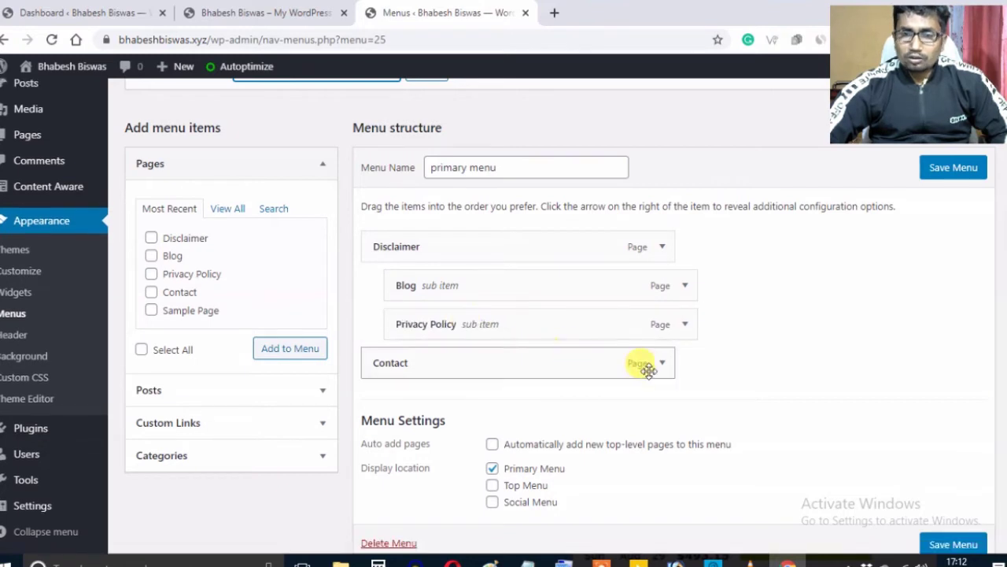
click(940, 543)
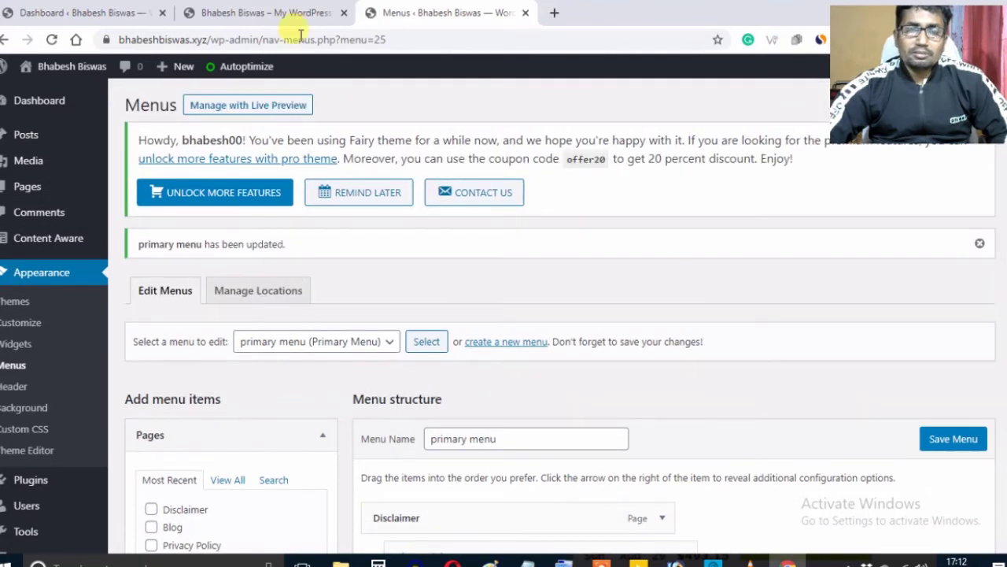
Step: Reload the site's front page and check the dropdown under Disclaimer in the navigation menu
click(268, 13)
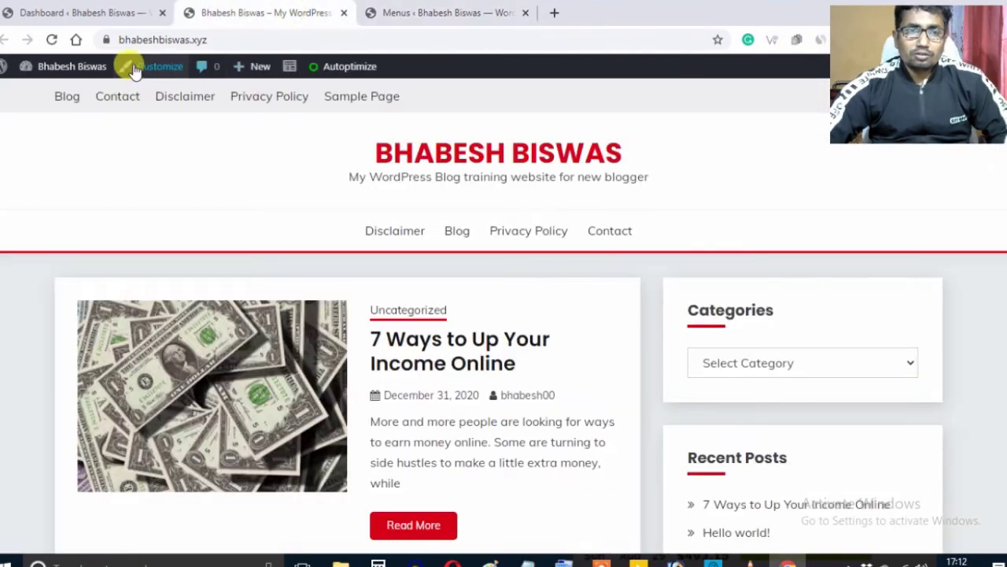
click(52, 39)
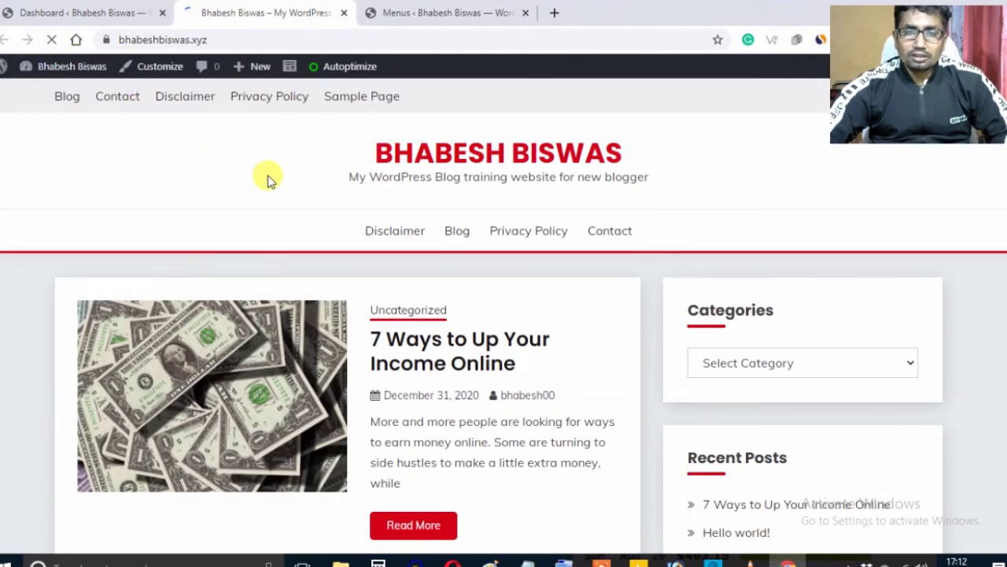
mouse_move(497, 233)
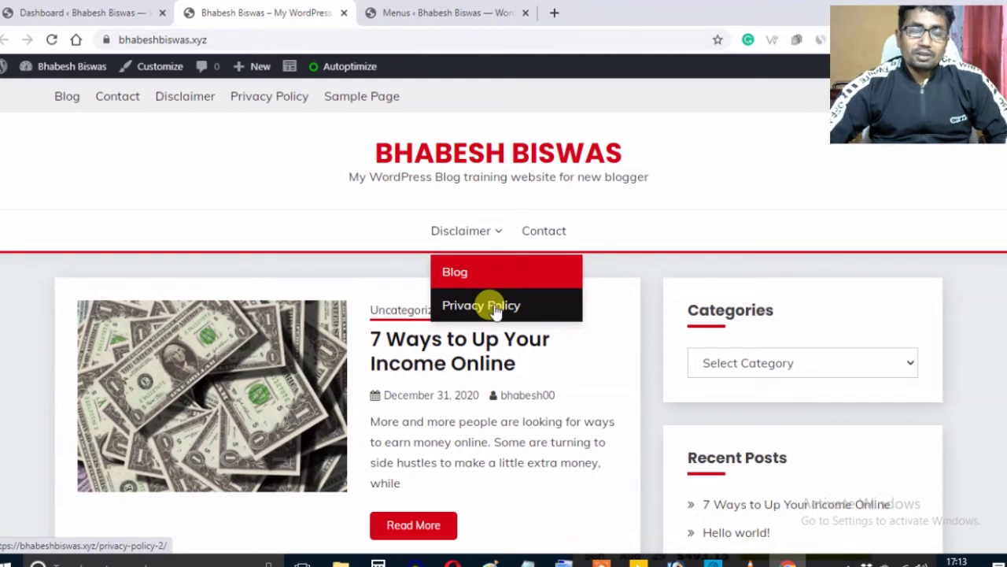
Step: Return Privacy Policy and Blog to the top level of the primary menu and save it
click(417, 14)
scroll(437, 335, down, 3)
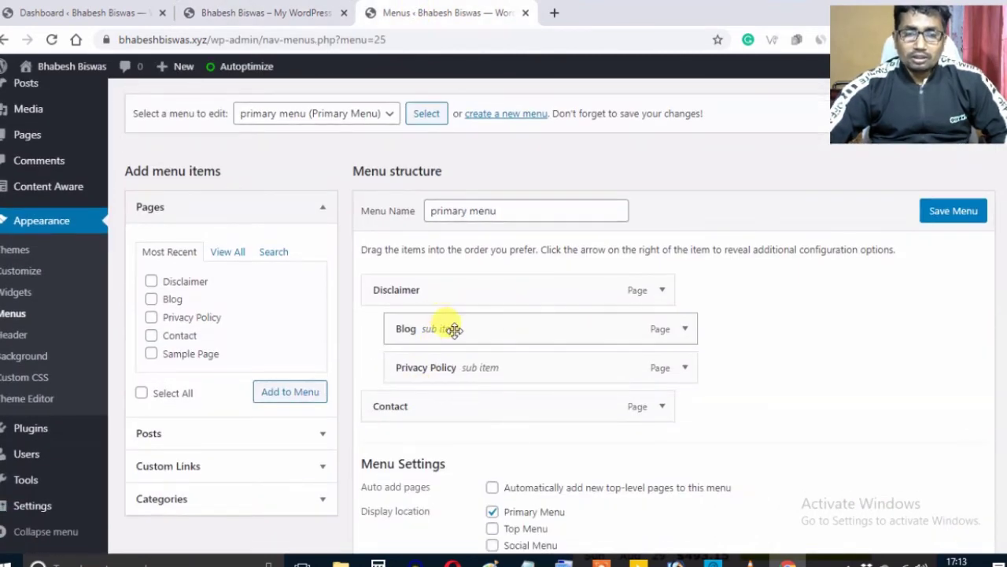
mouse_move(455, 329)
mouse_down()
mouse_move(432, 328)
mouse_move(460, 330)
mouse_up()
drag(488, 371, 444, 370)
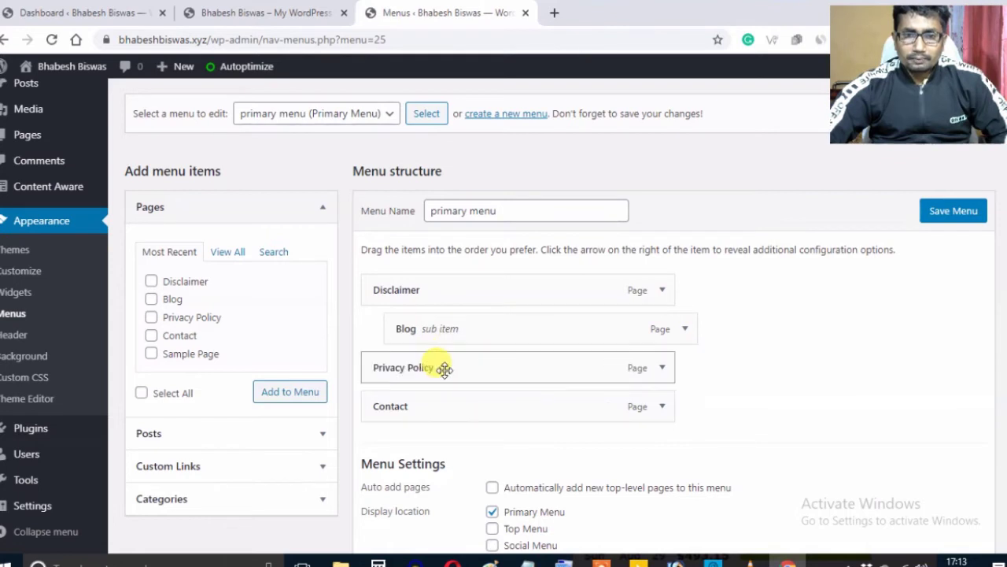
mouse_move(467, 331)
mouse_down()
mouse_move(441, 326)
mouse_move(450, 328)
mouse_up()
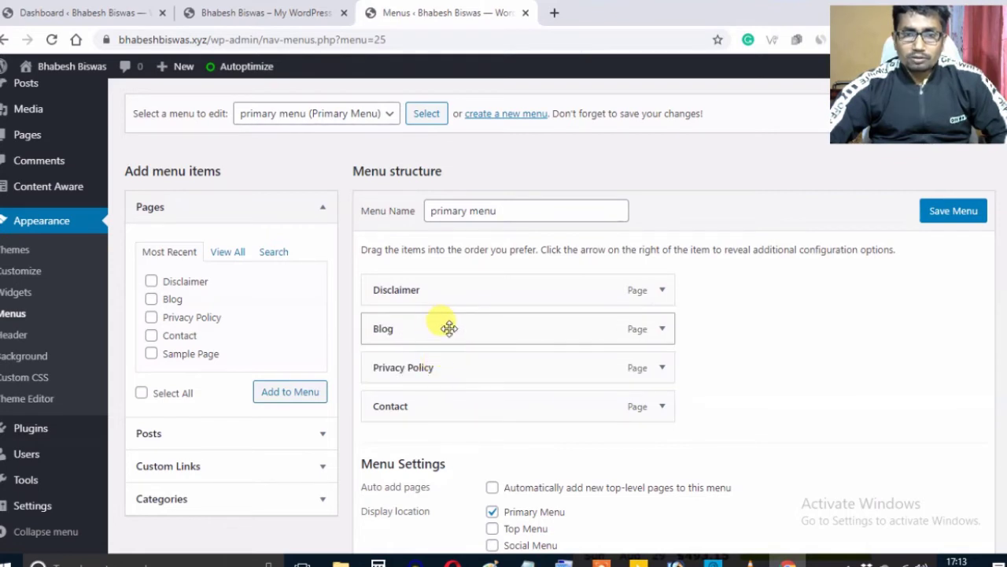
click(947, 210)
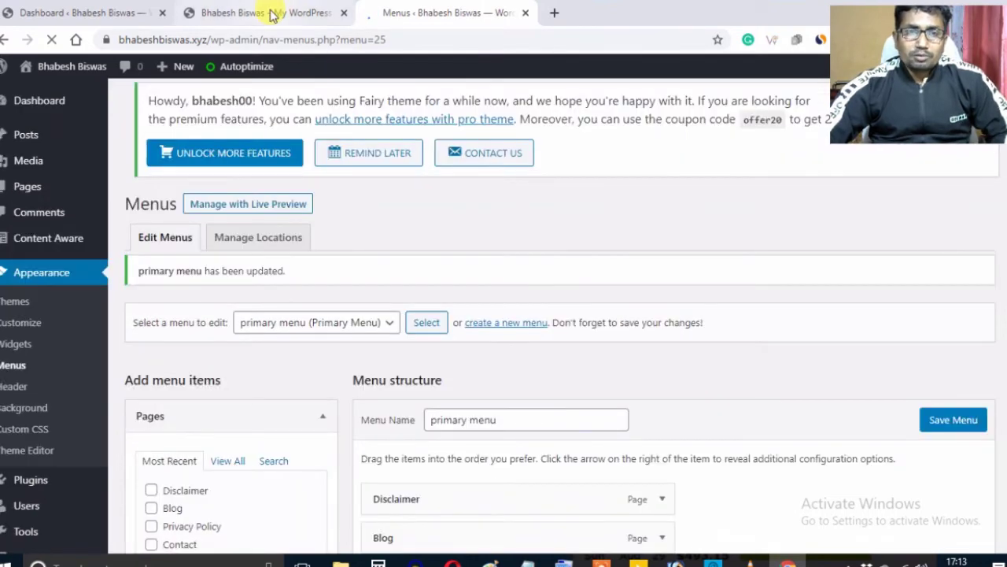
Step: Examine the site's front page from the header menus down to the footer area
click(272, 13)
scroll(820, 382, down, 3)
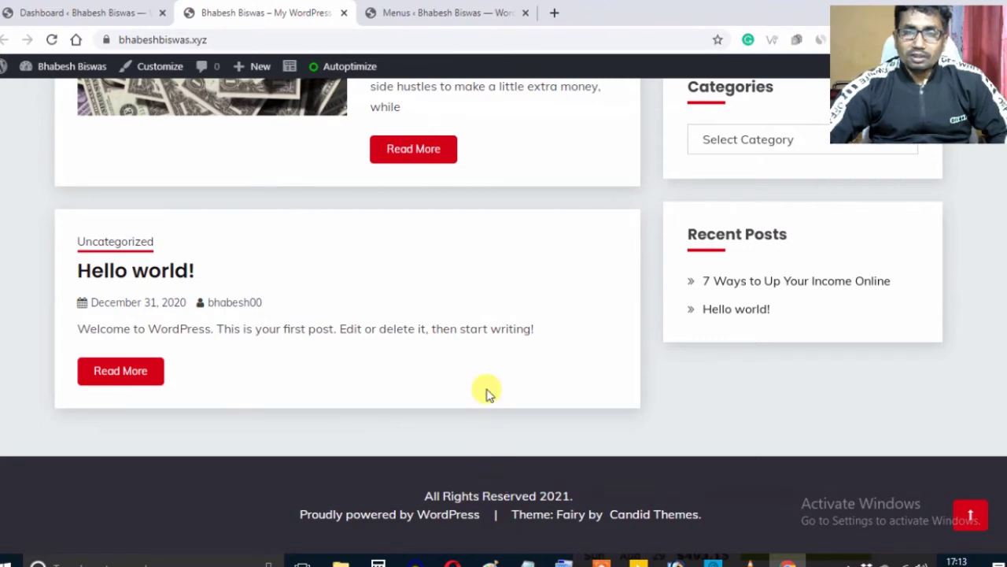
scroll(486, 389, up, 3)
scroll(551, 366, up, 1)
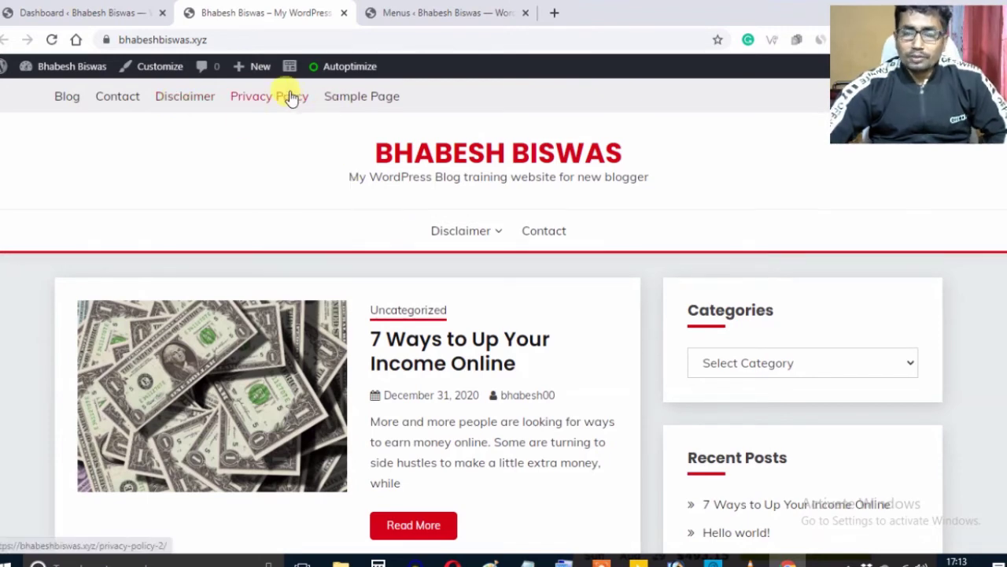
scroll(508, 446, down, 4)
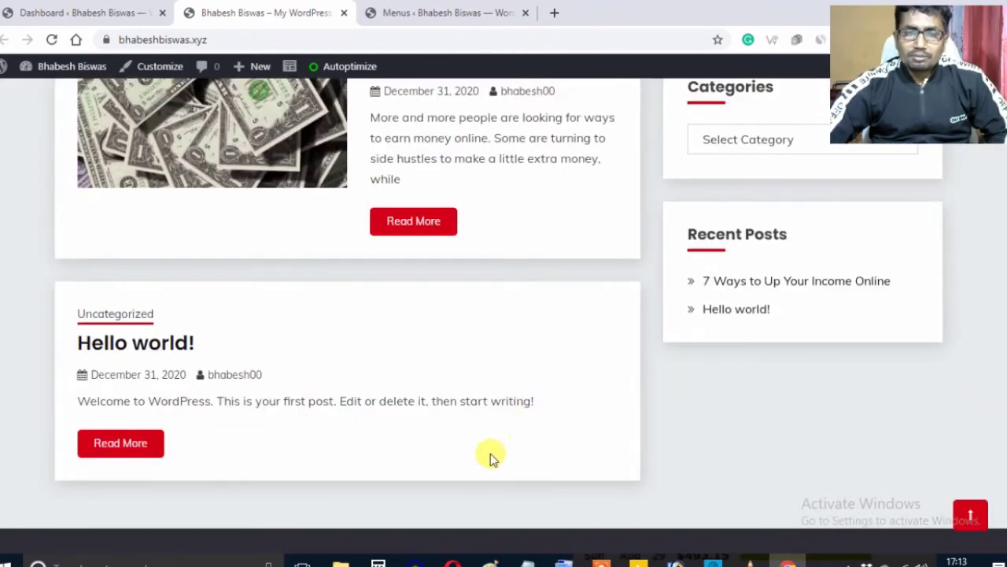
Step: Open the Widgets screen from the WordPress dashboard in a new browser tab and switch to it
click(35, 12)
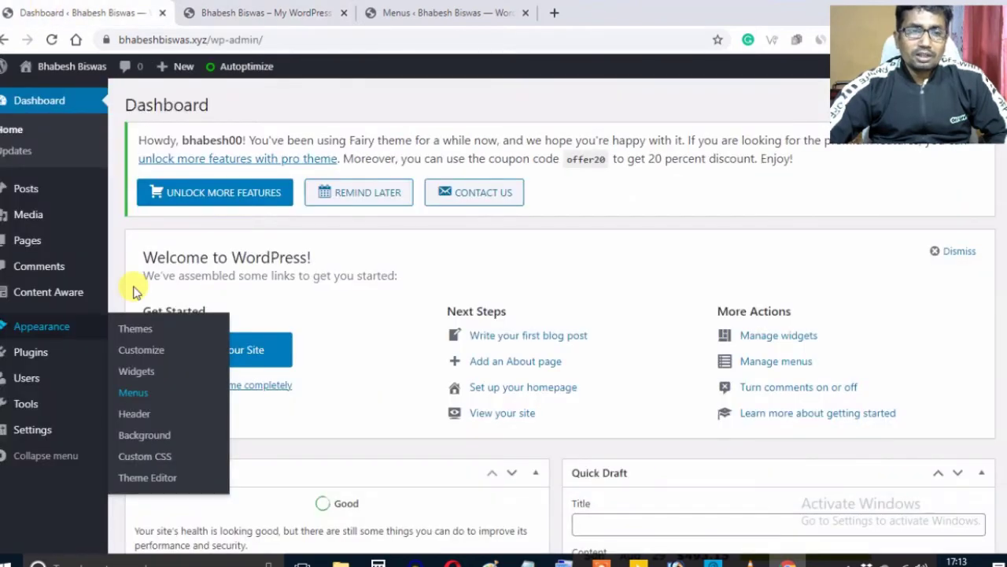
right_click(137, 374)
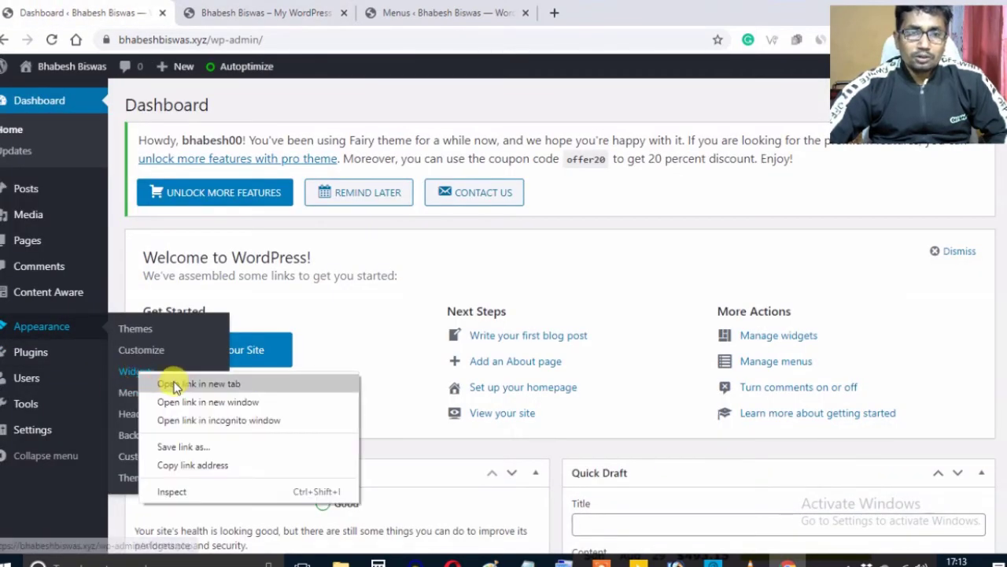
click(174, 385)
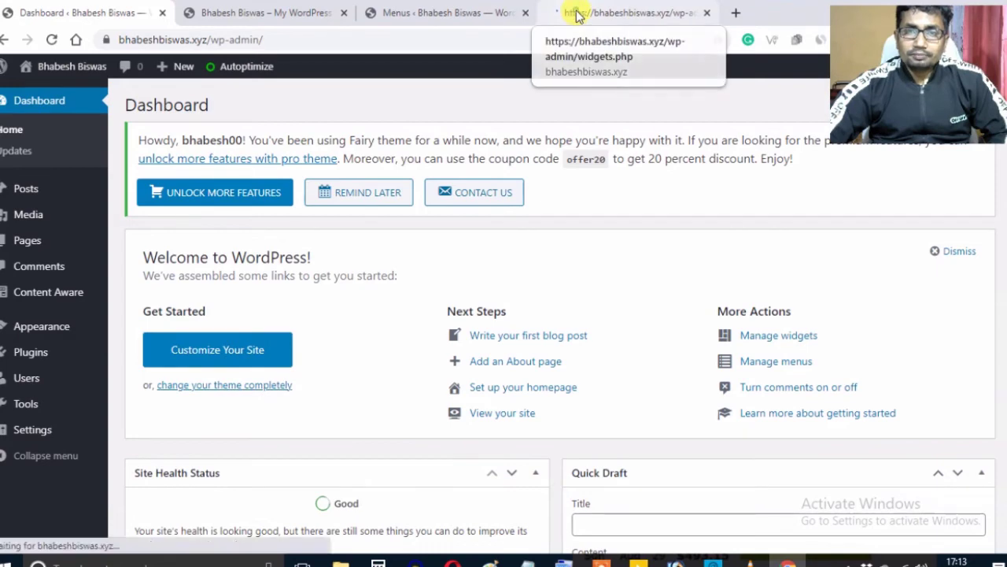
click(573, 12)
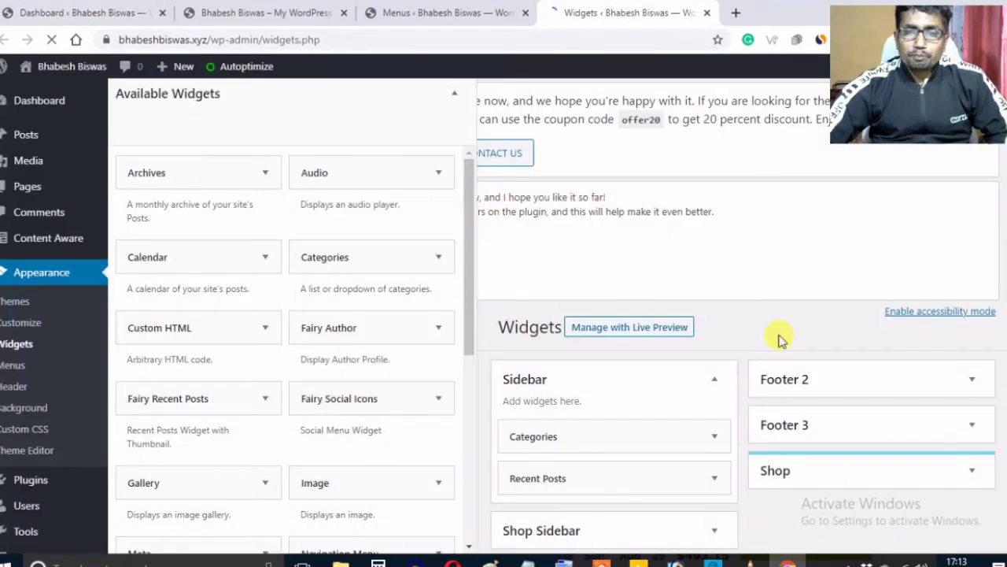
Step: Expand the Footer 2 widget area and add a Navigation Menu widget to it
scroll(794, 377, down, 1)
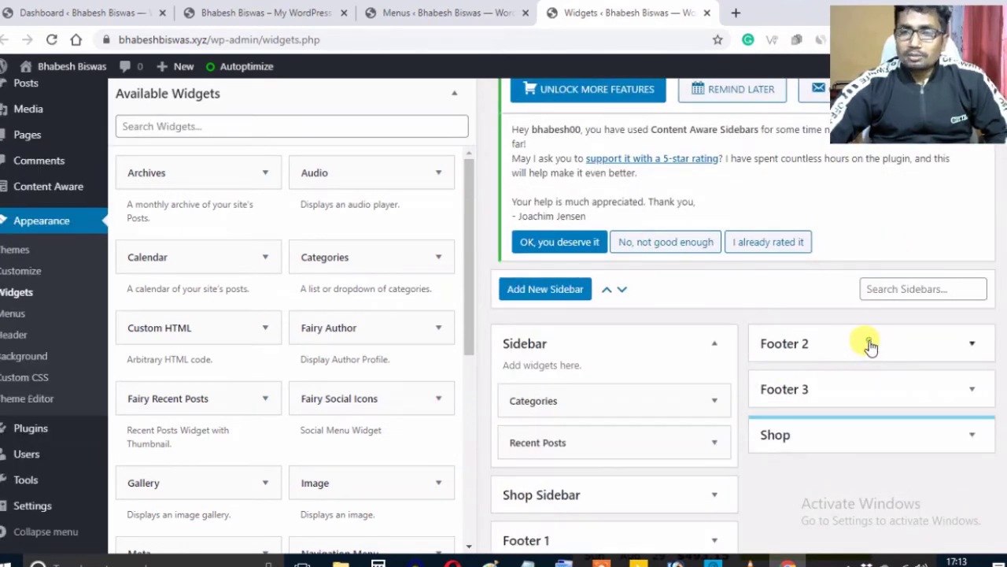
click(870, 345)
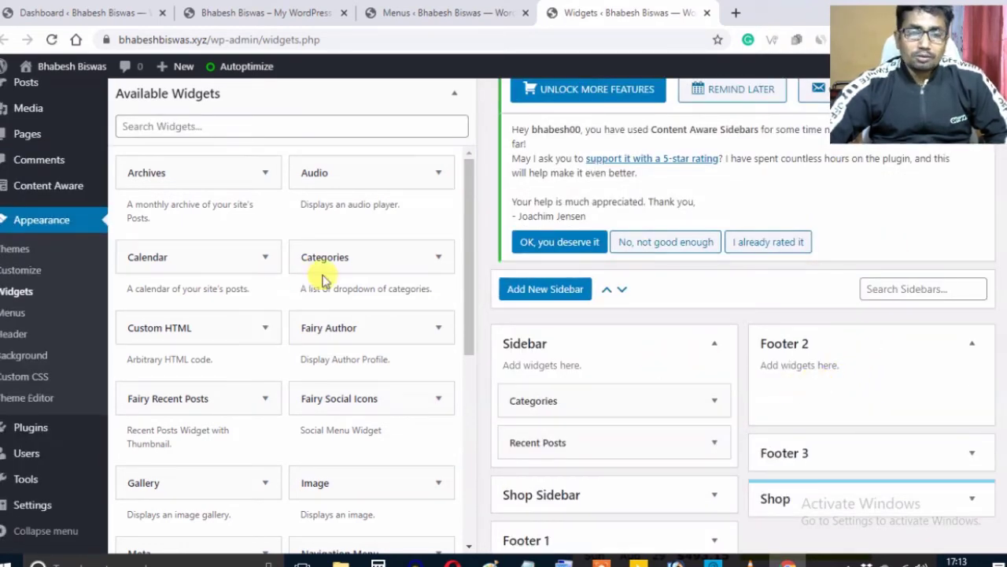
scroll(381, 311, down, 2)
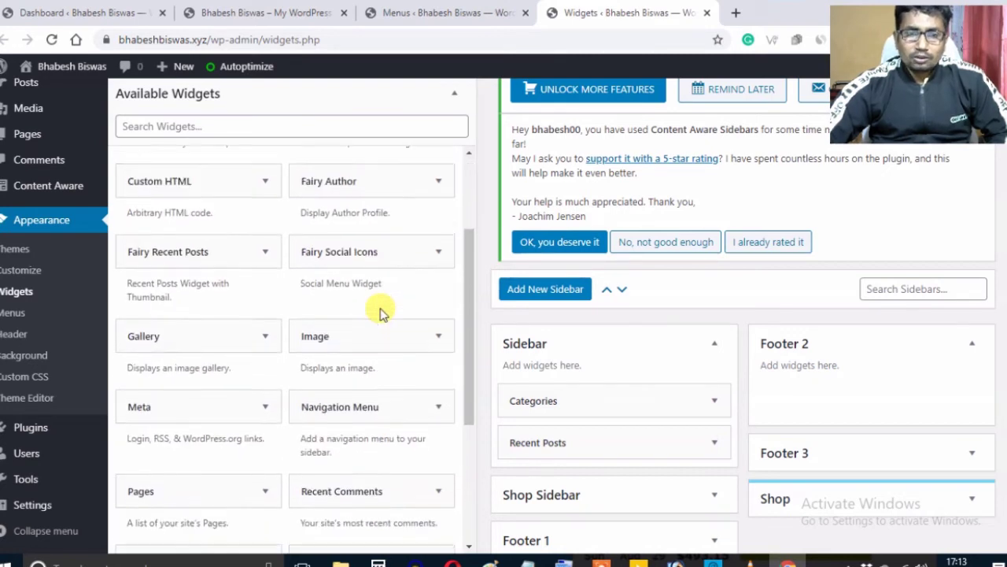
scroll(370, 323, down, 1)
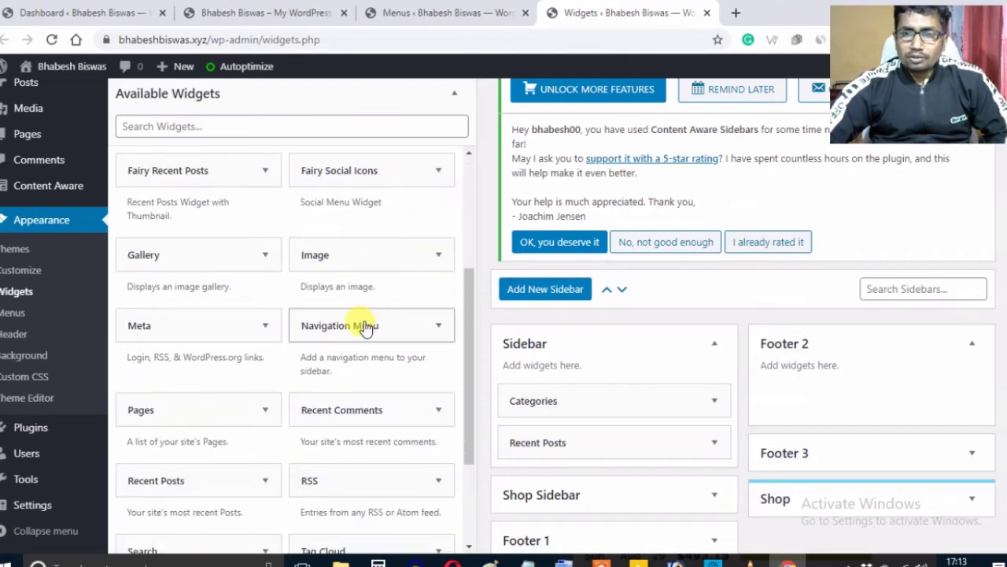
drag(366, 329, 846, 386)
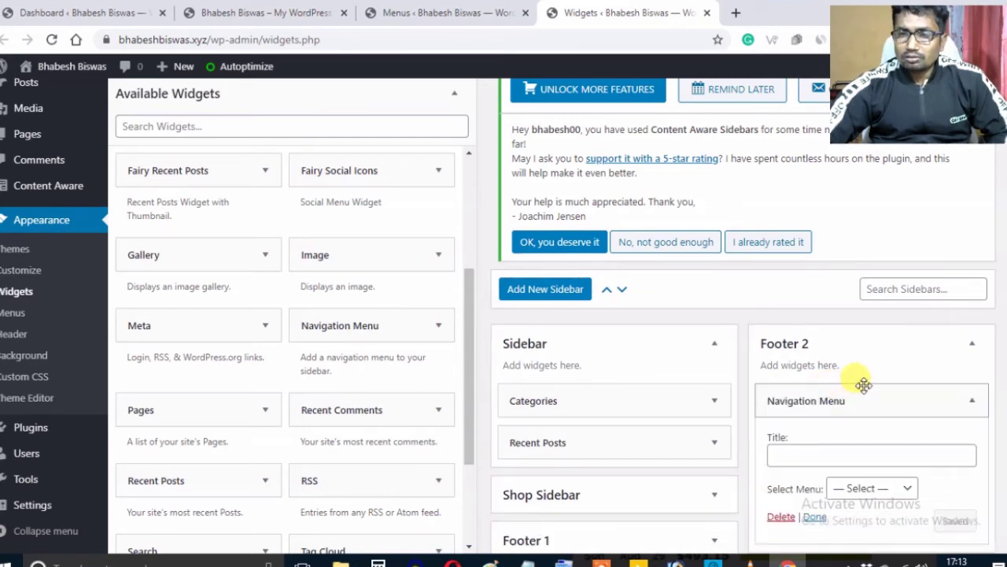
Step: Set the Footer 2 Navigation Menu widget to show Main Menu, save it and collapse the widget
scroll(826, 388, down, 2)
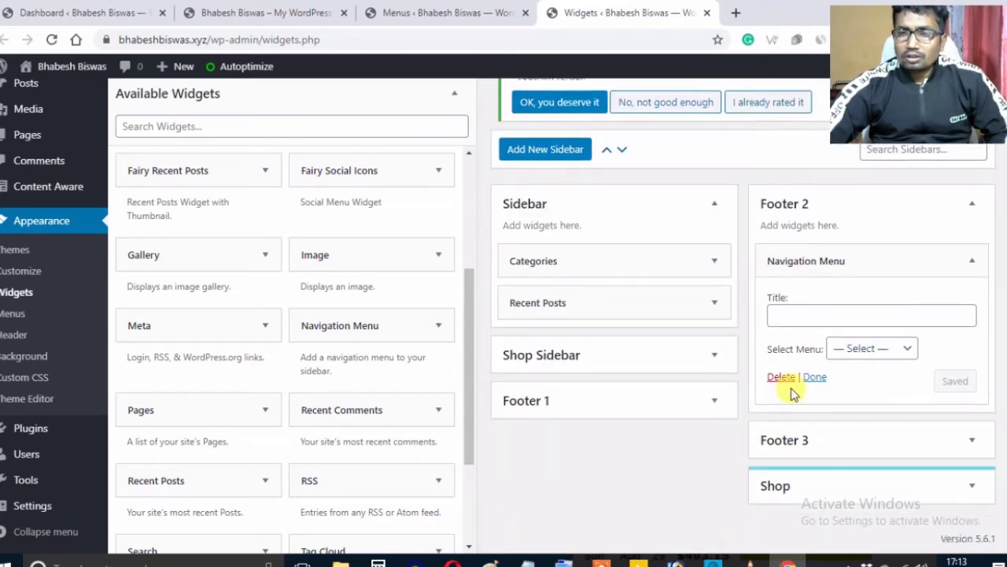
click(908, 350)
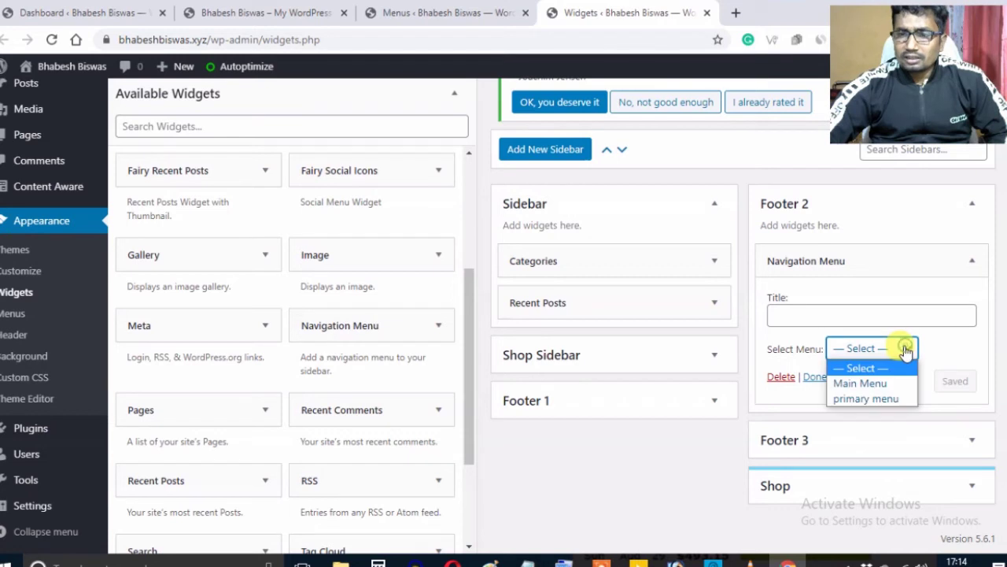
click(860, 383)
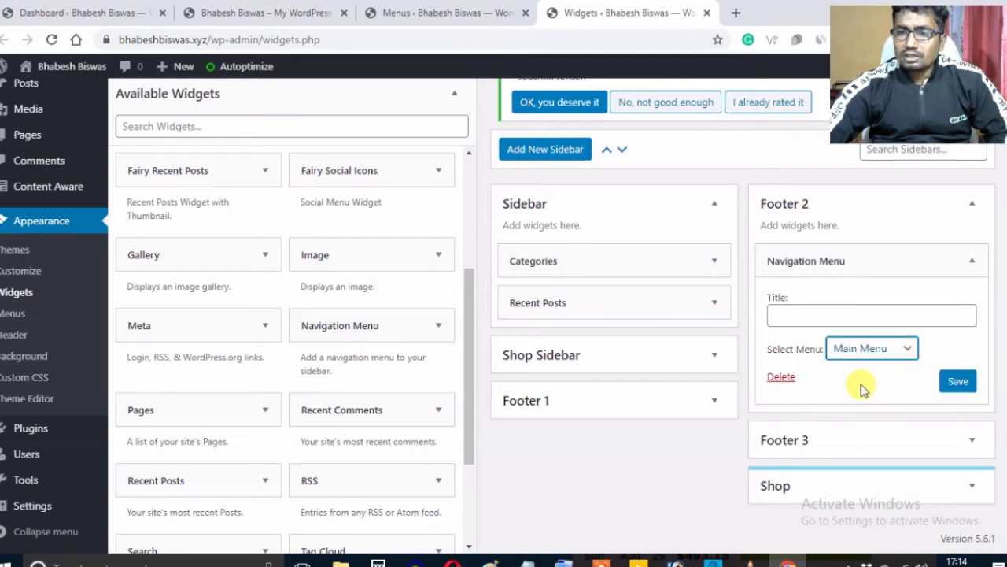
click(957, 380)
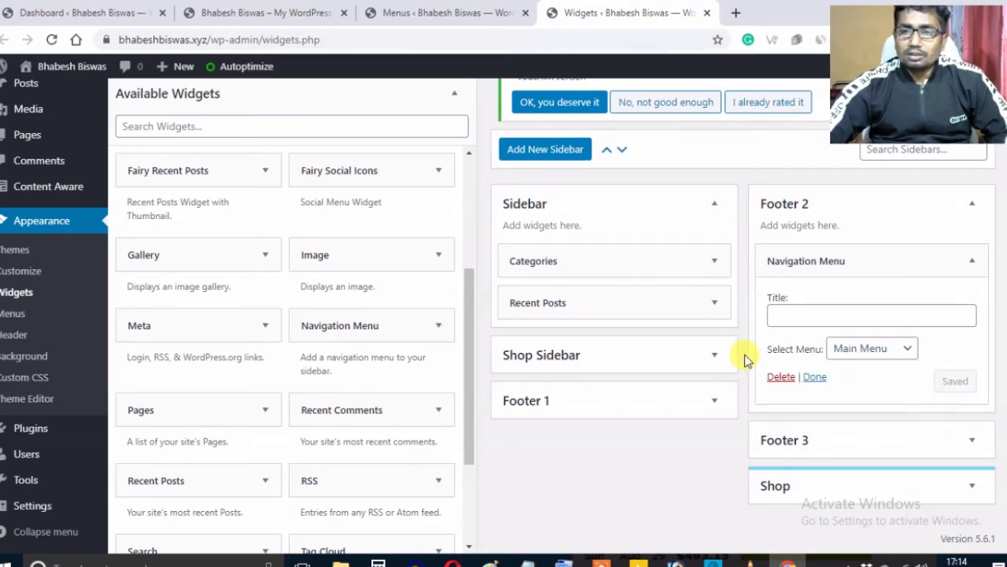
click(815, 378)
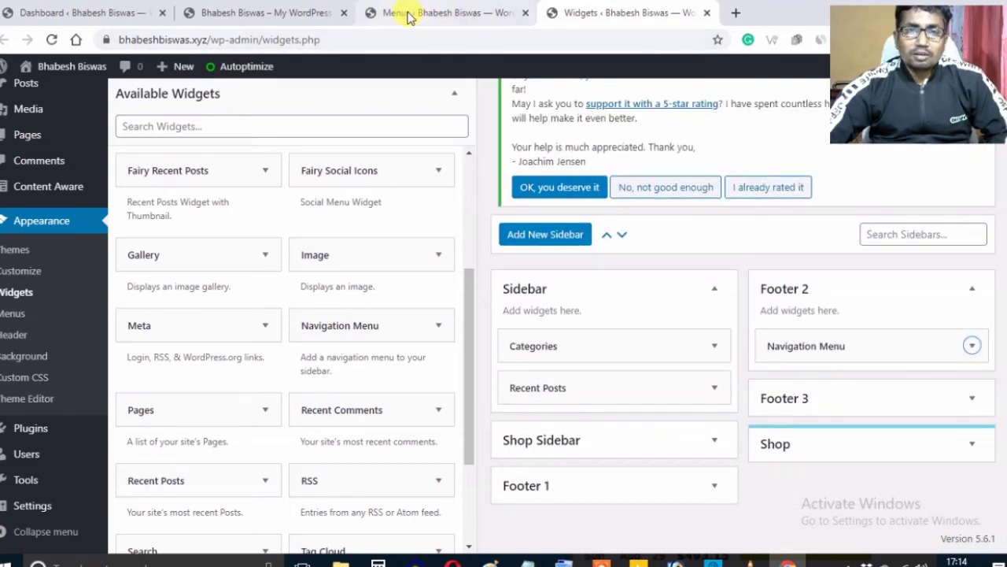
Step: Switch to the site's front page, reload it and check the footer for the added navigation menu
click(314, 13)
click(51, 39)
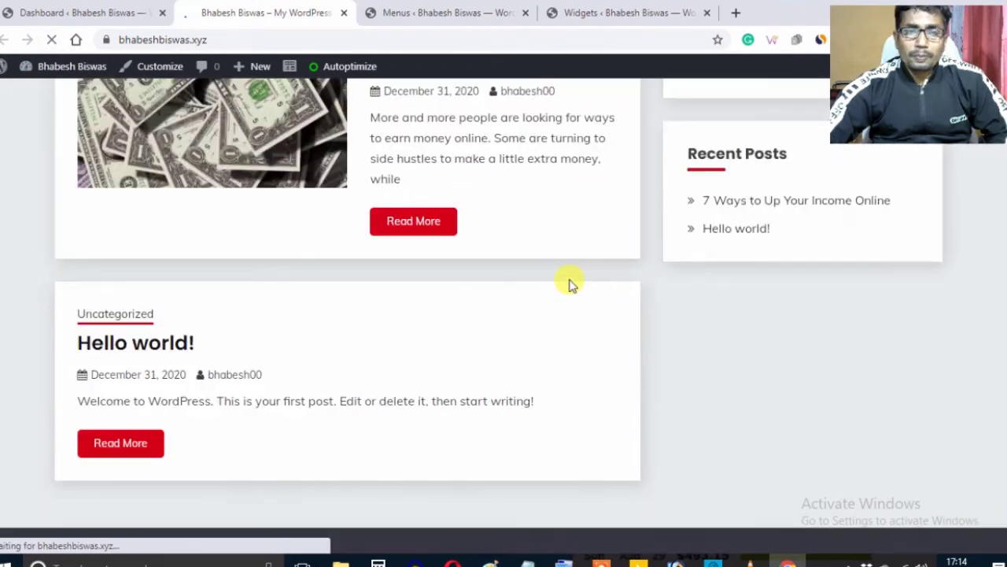
scroll(570, 283, down, 3)
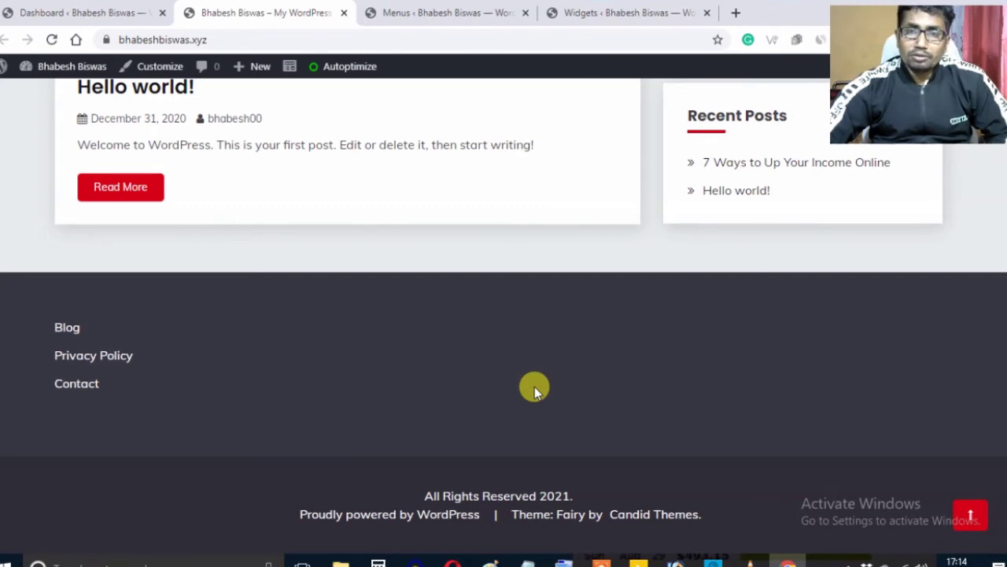
Step: Add a Pages widget below the Navigation Menu in the Footer 2 widget area, collapse it and check the footer on the reloaded site
click(638, 16)
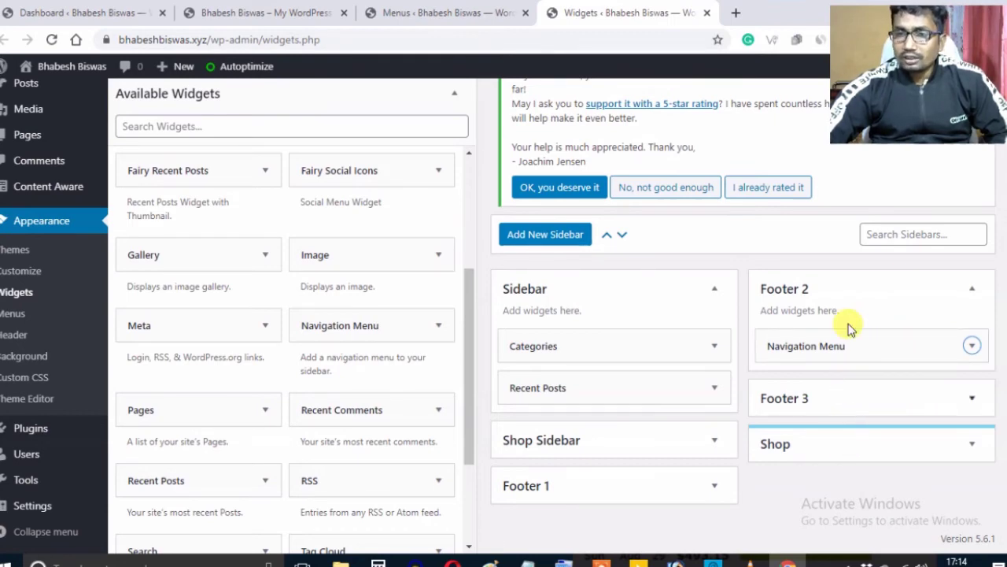
scroll(836, 307, up, 1)
scroll(863, 418, down, 1)
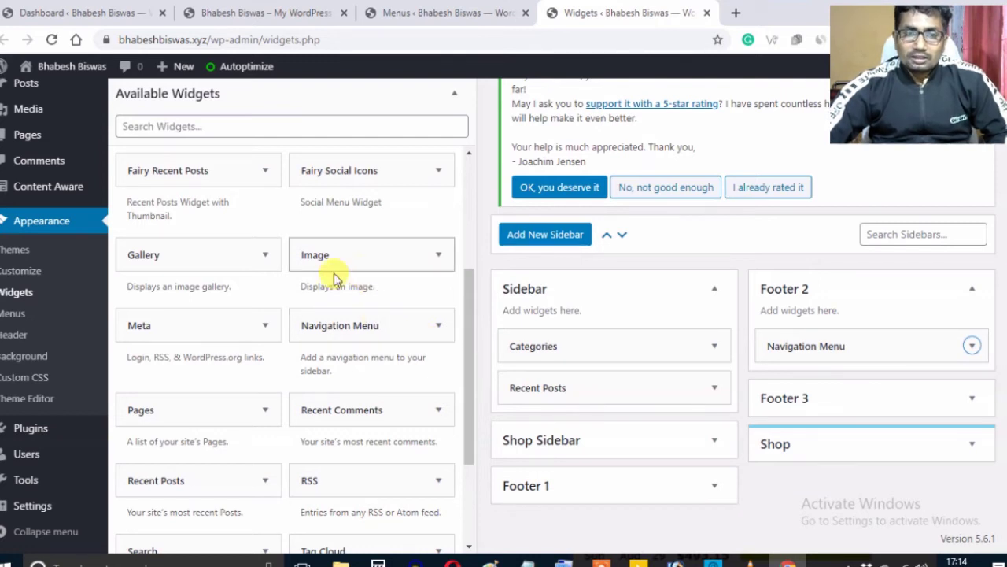
scroll(323, 350, down, 1)
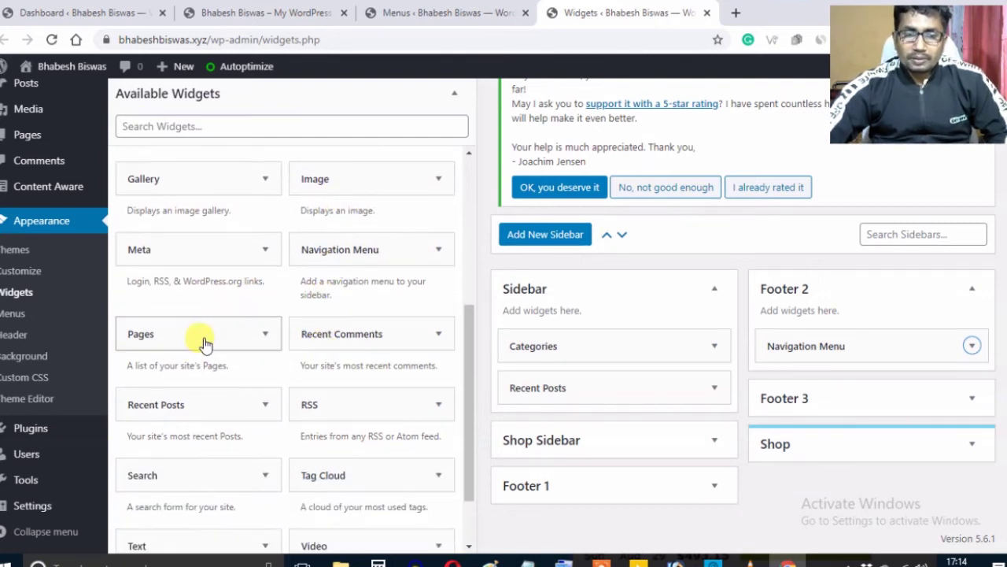
drag(207, 338, 855, 383)
scroll(884, 430, down, 3)
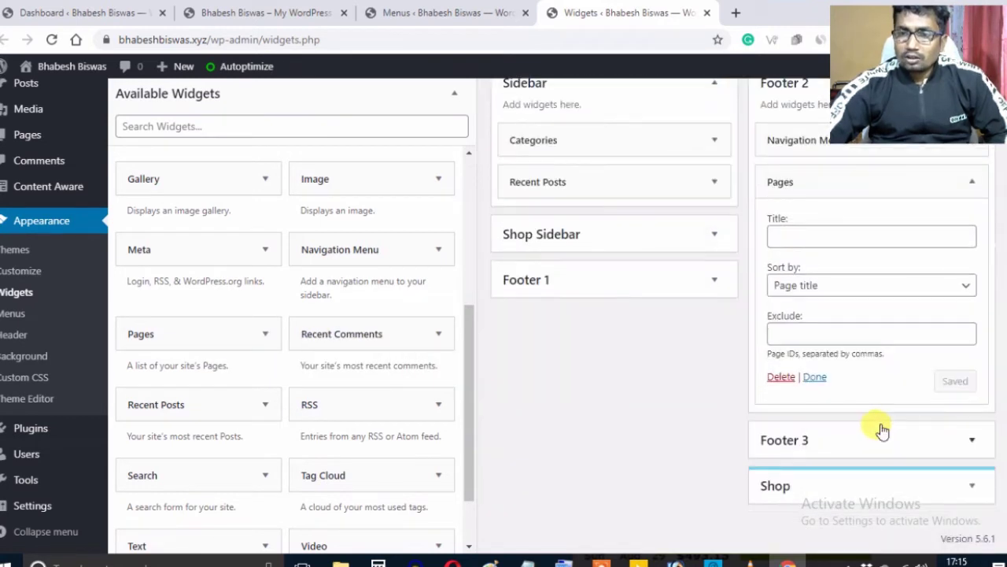
click(815, 378)
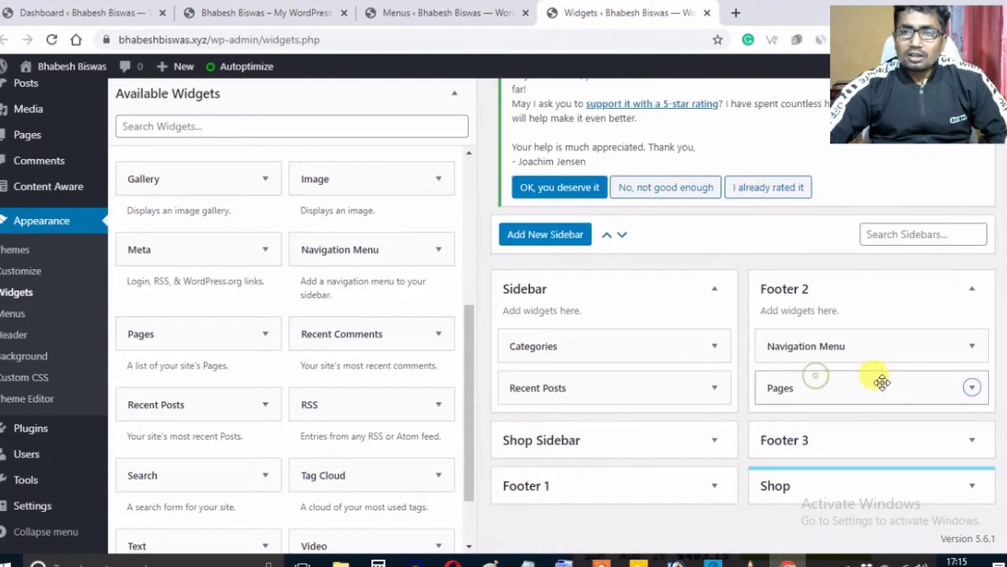
click(309, 13)
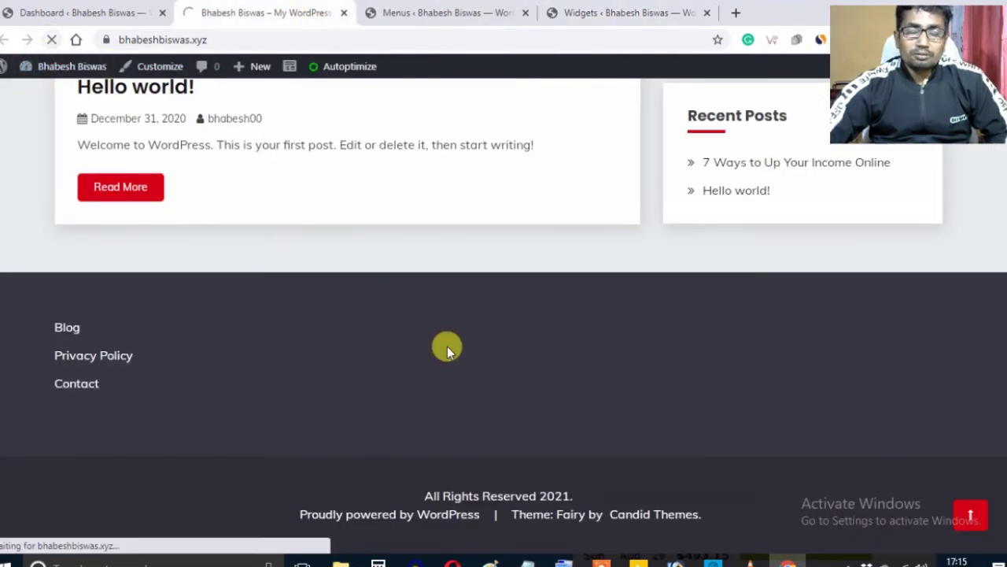
scroll(326, 386, down, 2)
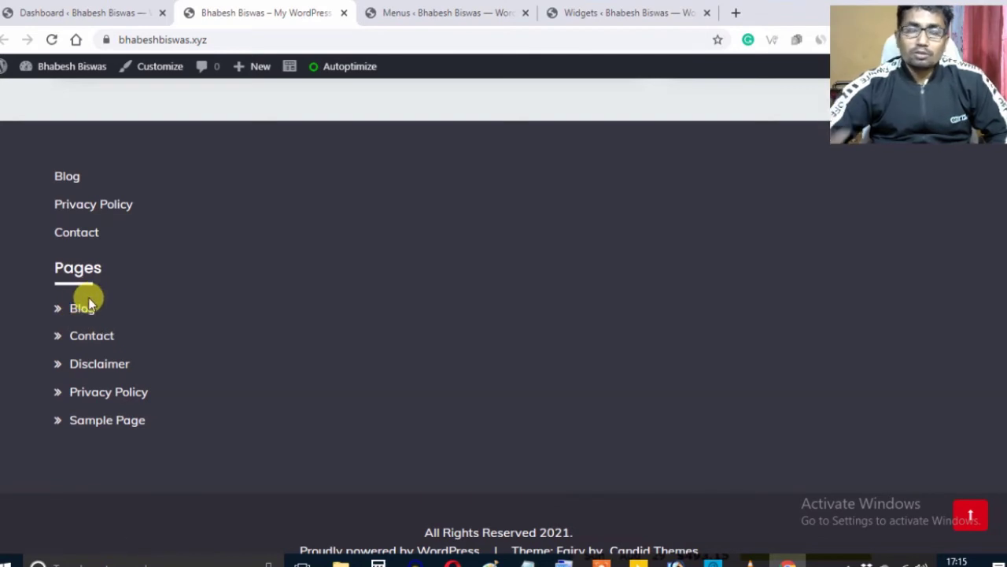
Step: Return to the Widgets screen and move the Pages widget from Footer 2 into the Footer 3 area
click(606, 18)
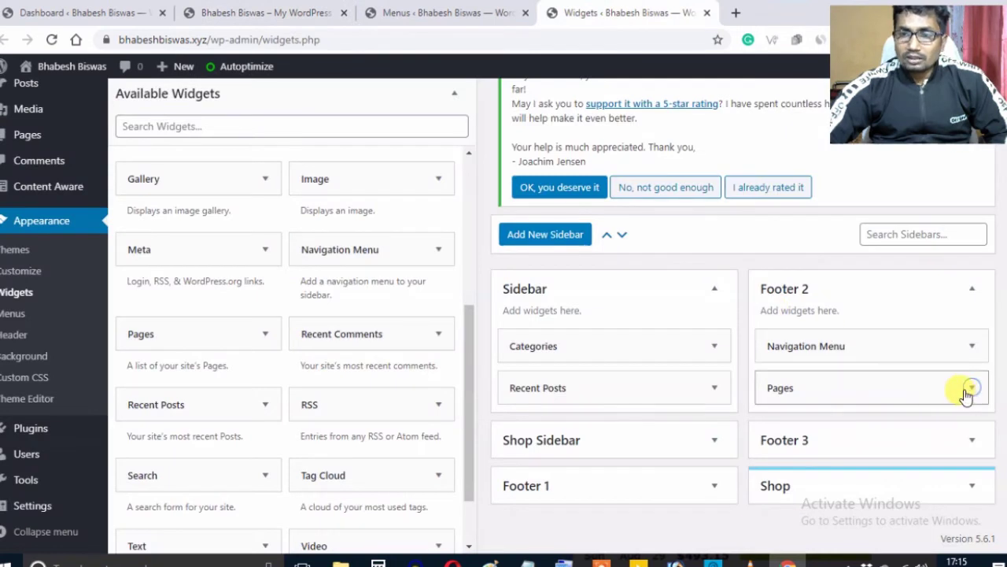
drag(900, 387, 897, 460)
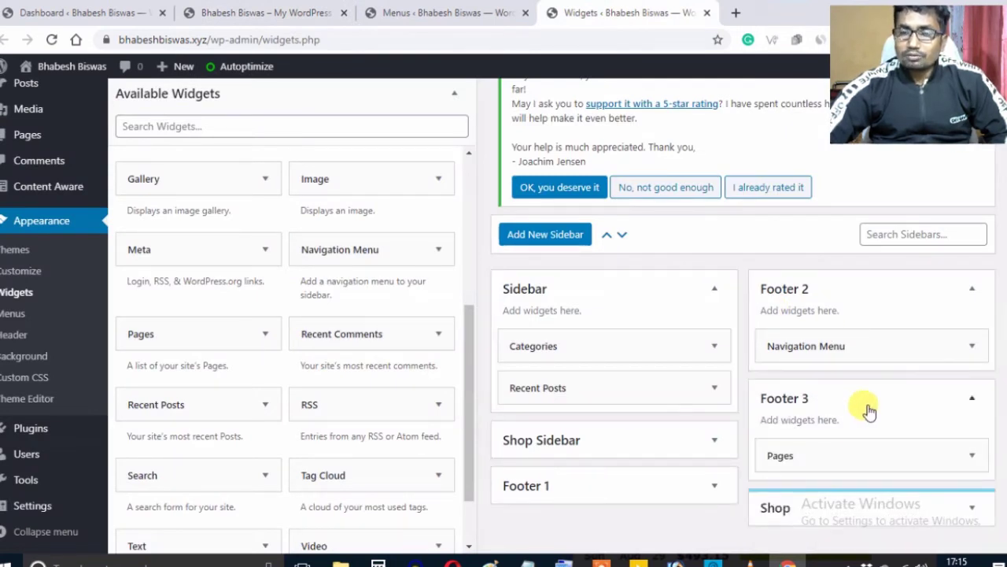
scroll(868, 409, down, 1)
scroll(702, 348, up, 4)
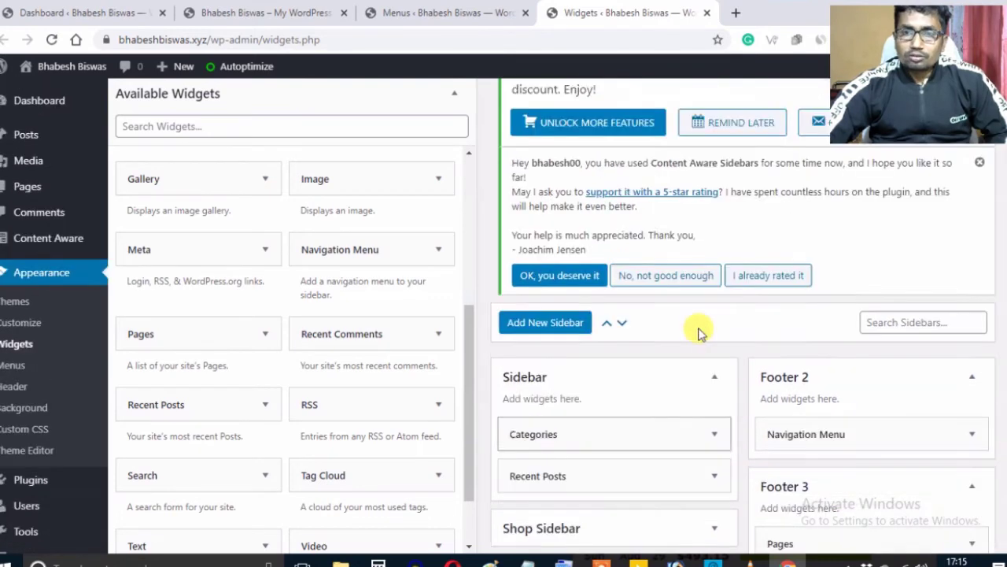
Step: Reload the site's front page and examine the footer columns, the sidebar and the header menus
click(282, 14)
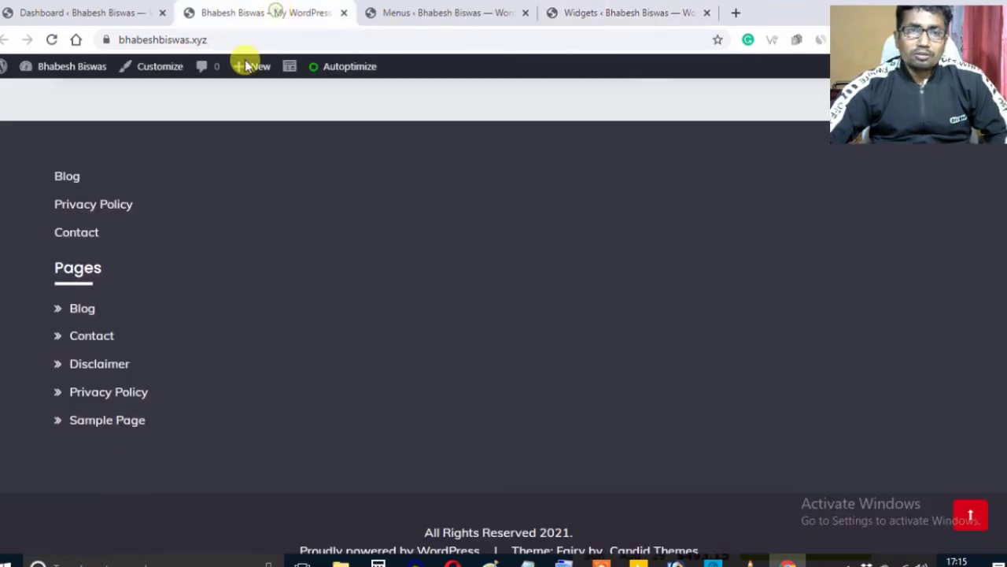
click(52, 41)
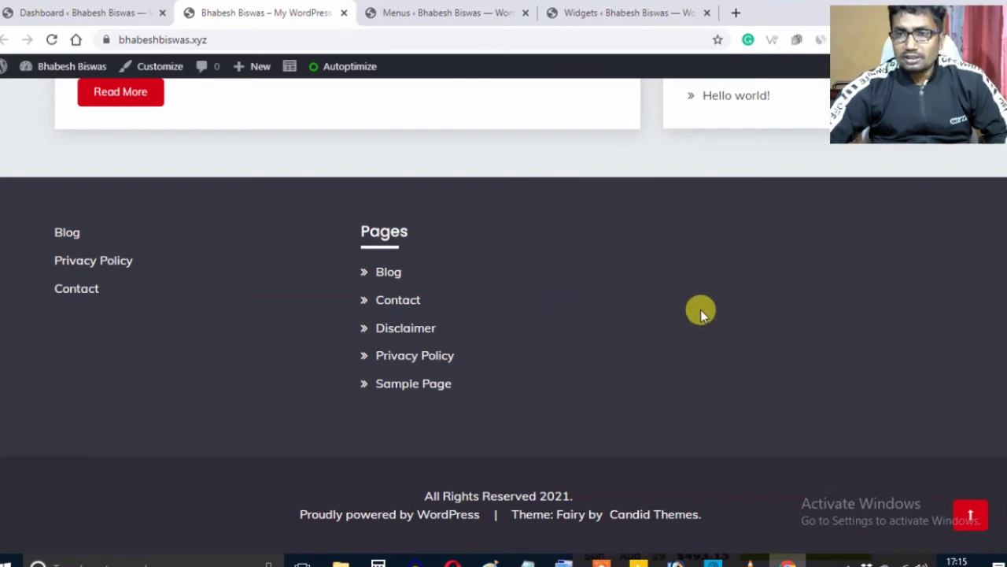
scroll(592, 313, up, 10)
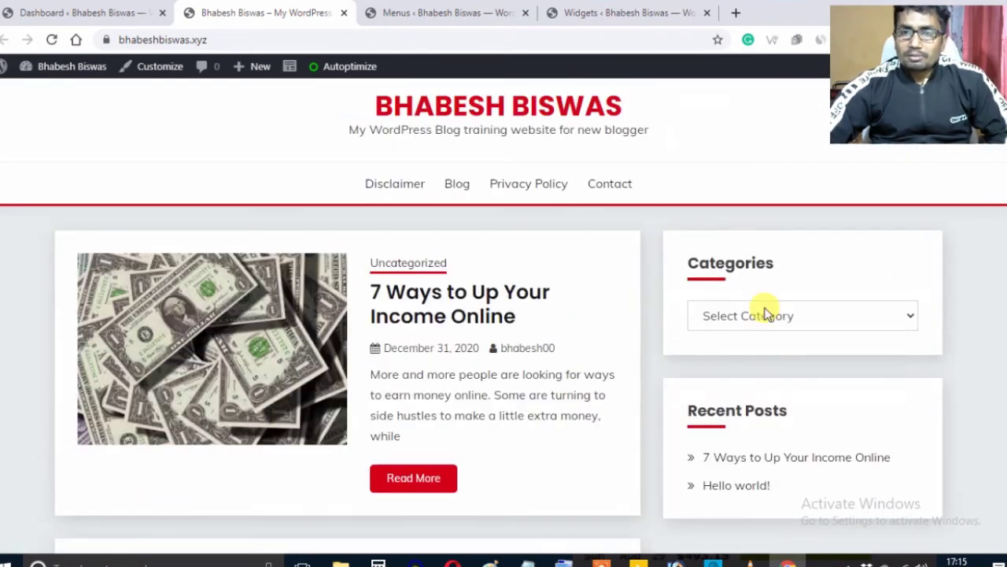
scroll(767, 313, down, 2)
scroll(780, 269, up, 3)
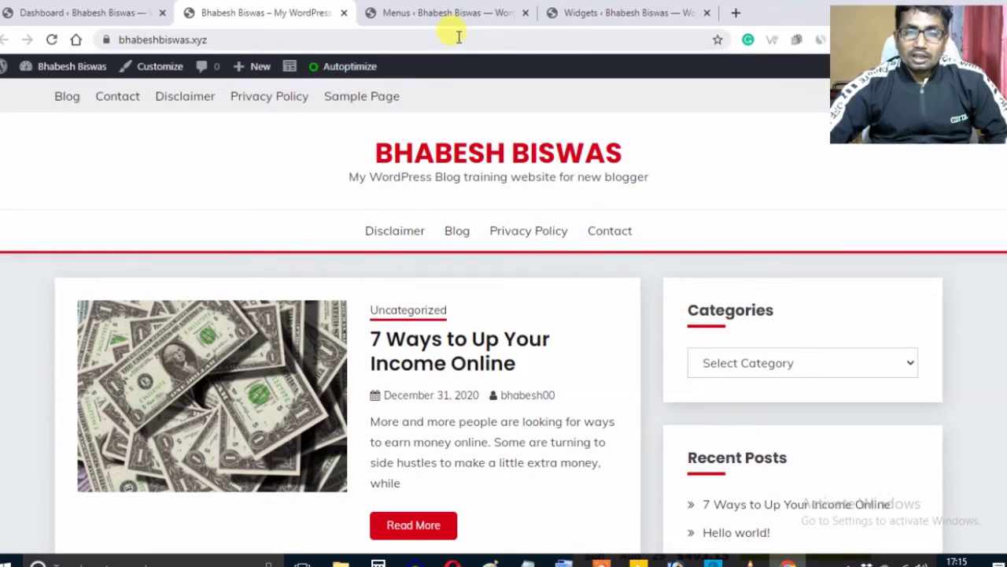
Step: Return to the Widgets screen and add a Navigation Menu widget above Categories in the Sidebar area
click(584, 13)
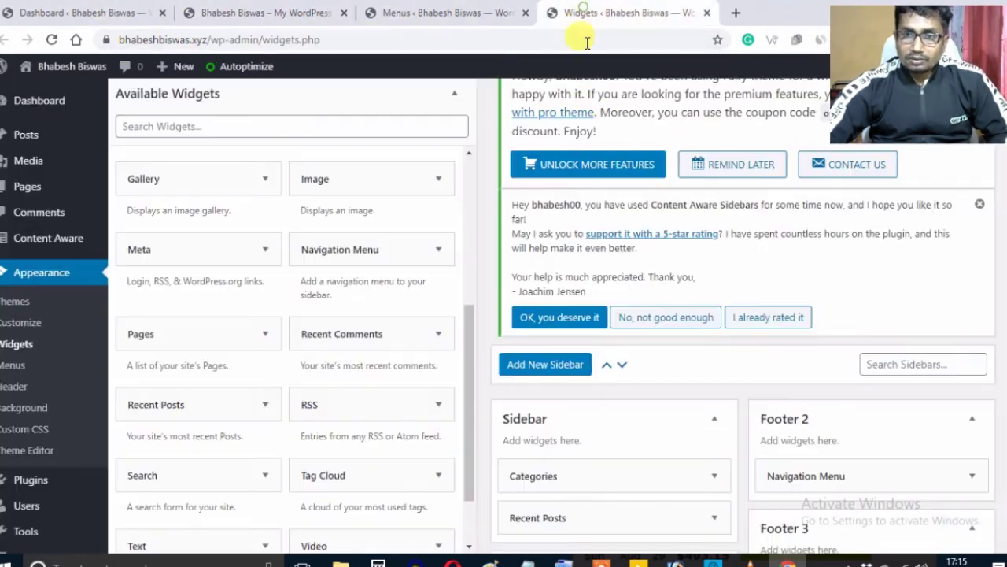
scroll(708, 334, down, 2)
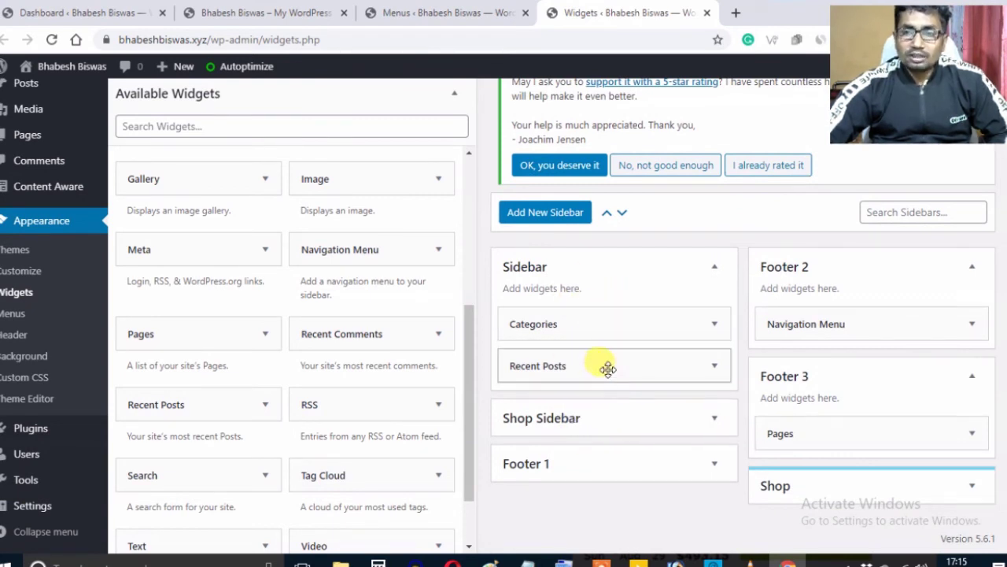
scroll(388, 307, down, 2)
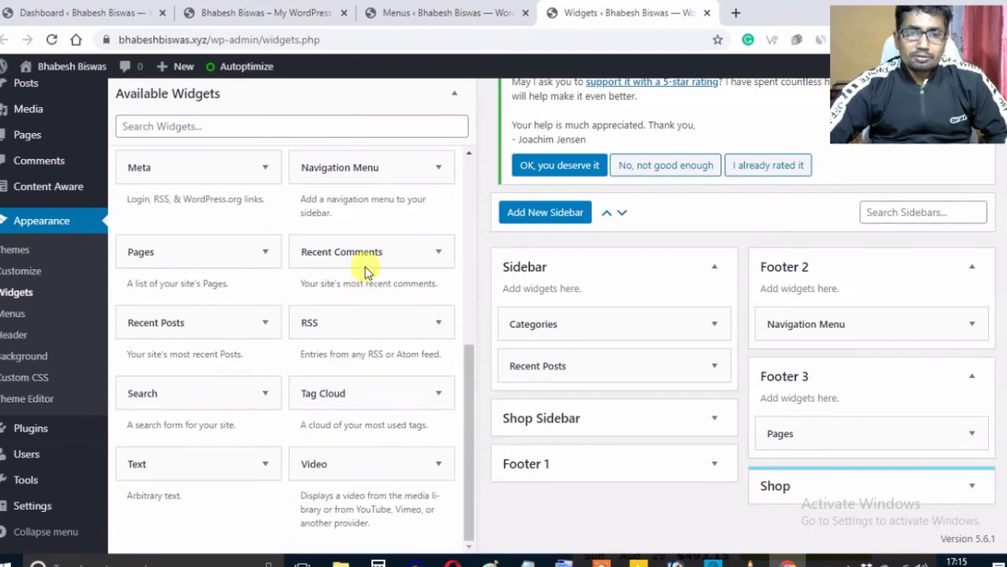
drag(353, 173, 567, 317)
scroll(653, 344, down, 2)
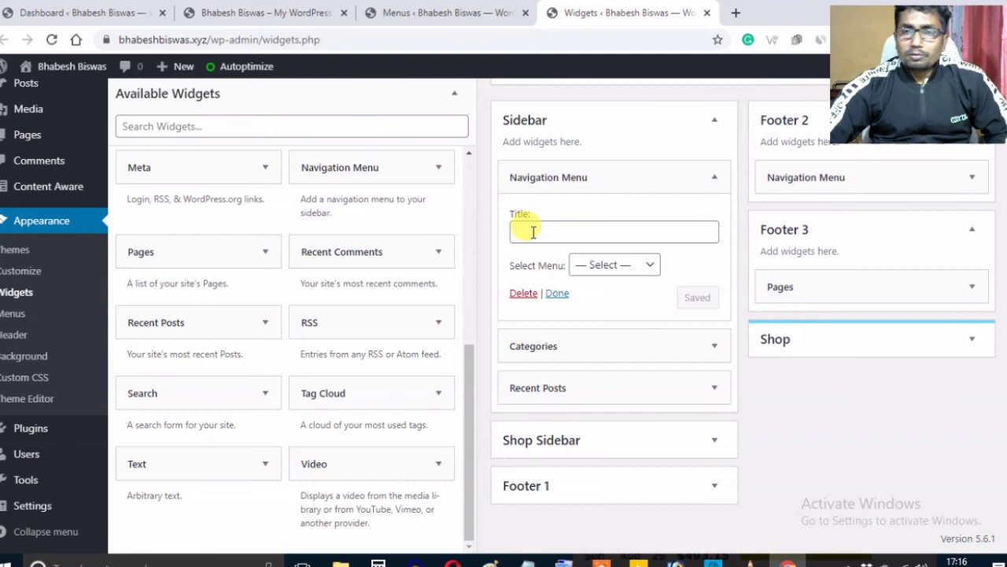
Step: Set the Sidebar's Navigation Menu widget to show primary menu, save it and collapse the widget
click(642, 265)
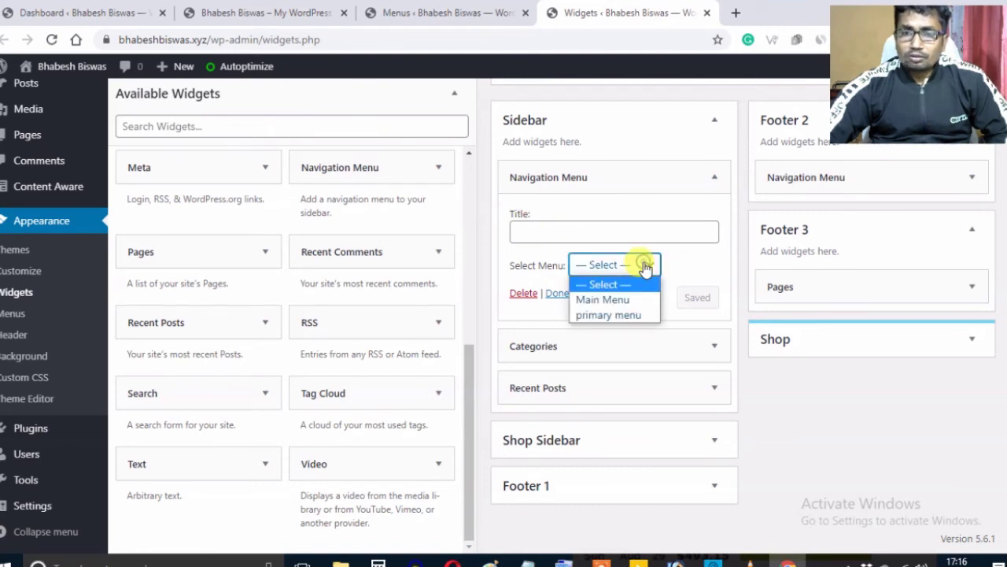
click(598, 315)
click(696, 298)
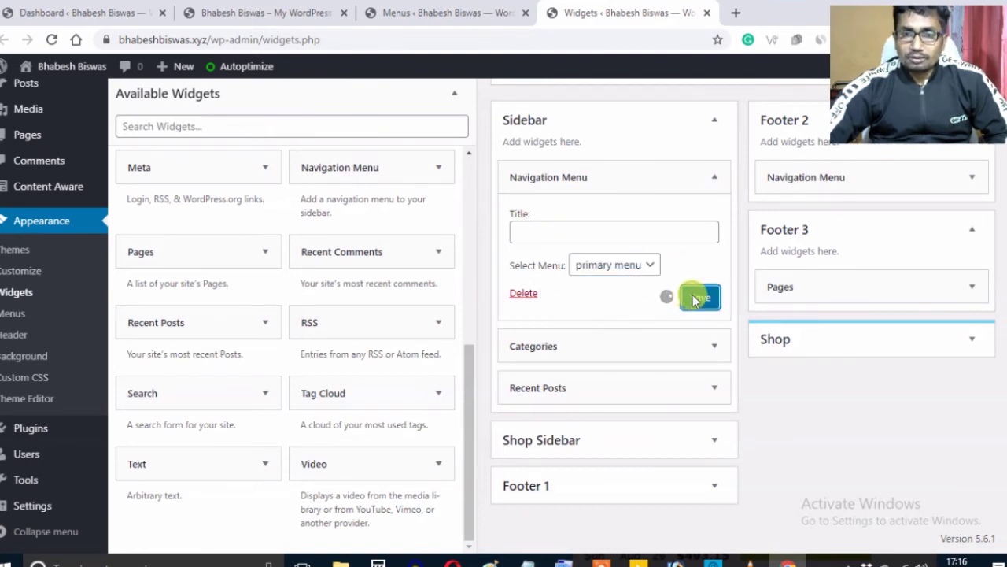
click(557, 293)
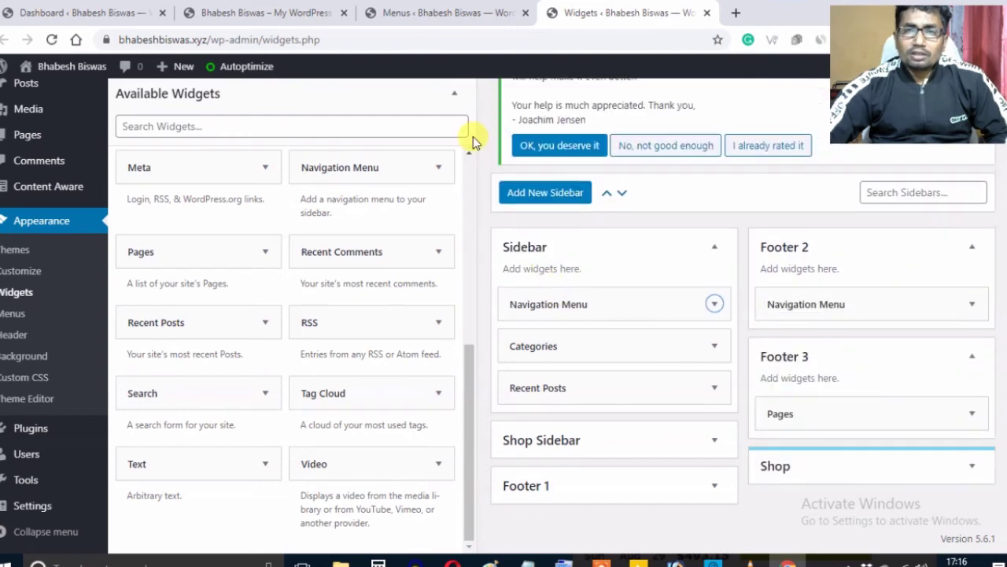
Step: Reload the site's front page and check the navigation menu in the sidebar against the header menus
click(293, 12)
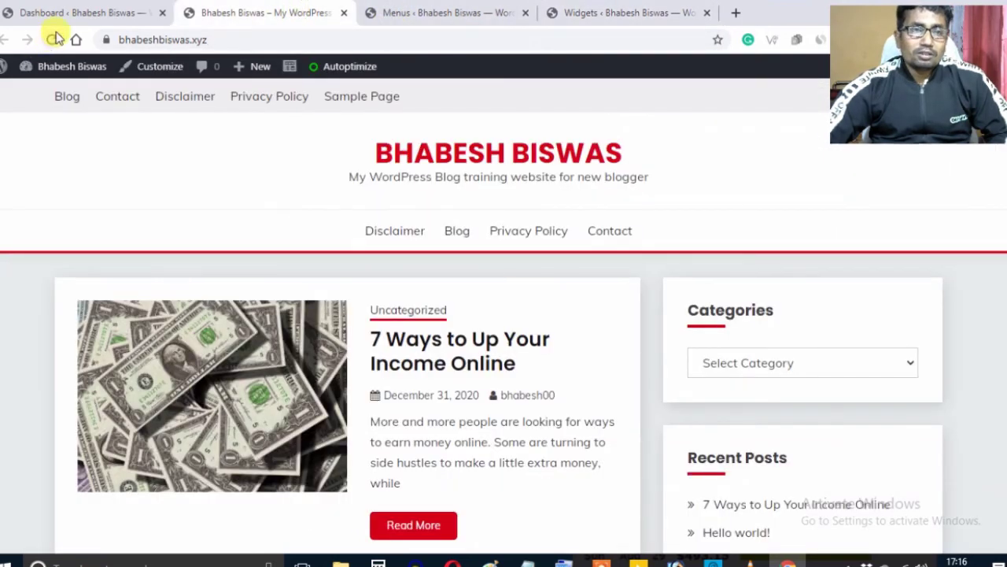
click(52, 39)
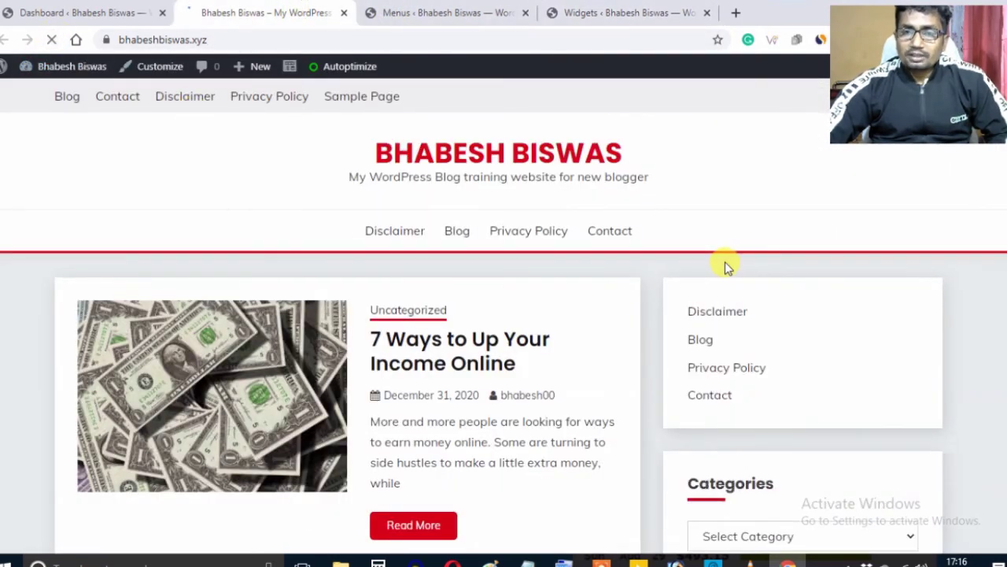
scroll(900, 367, down, 2)
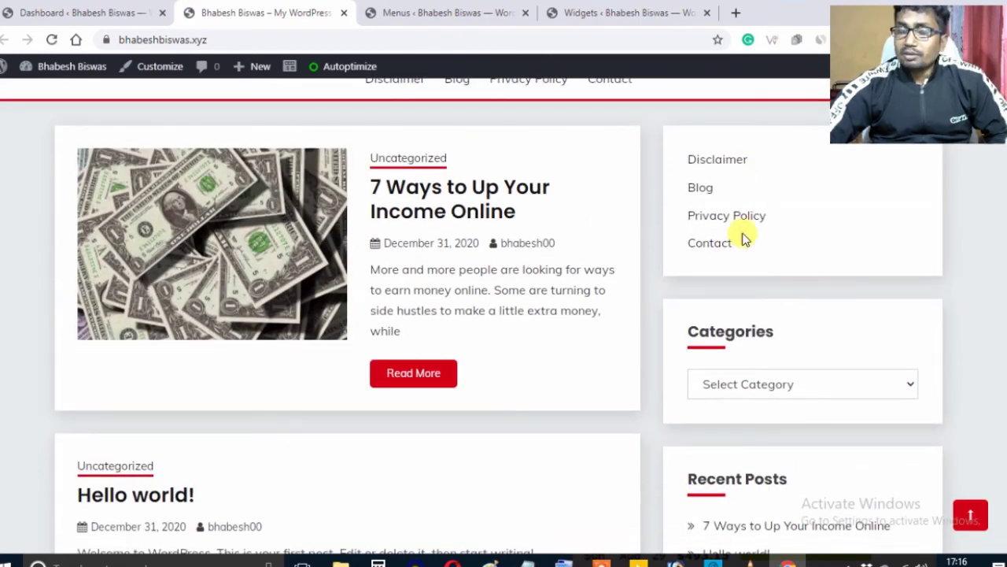
scroll(742, 262, up, 2)
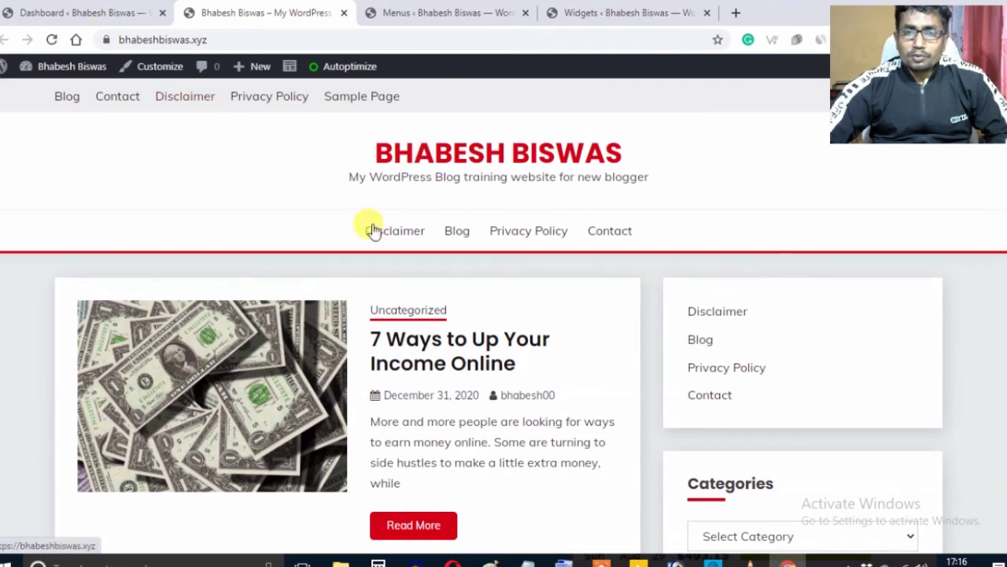
Step: Examine the whole front page, comparing the menus in the header, the sidebar and the footer columns
scroll(582, 236, down, 3)
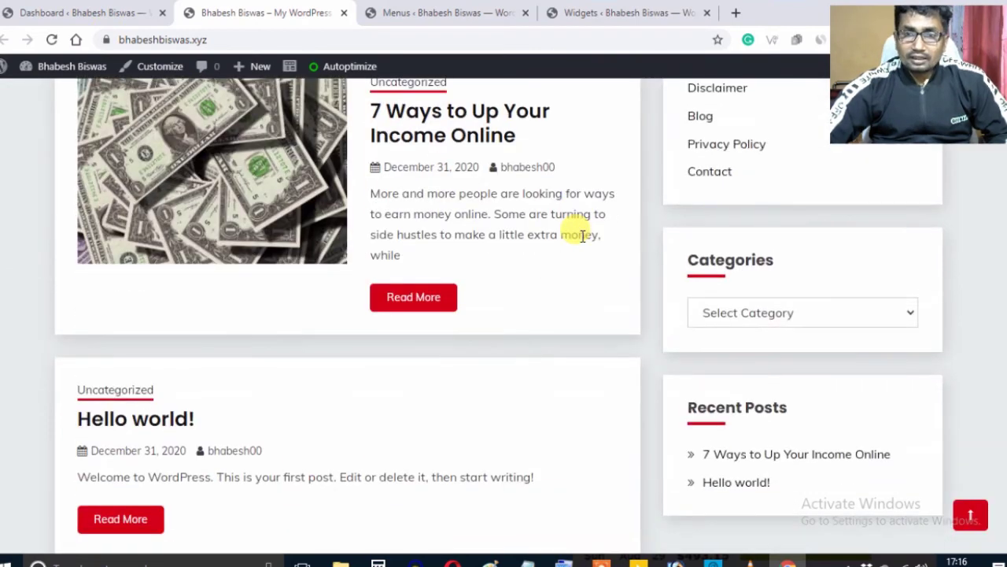
scroll(582, 236, up, 2)
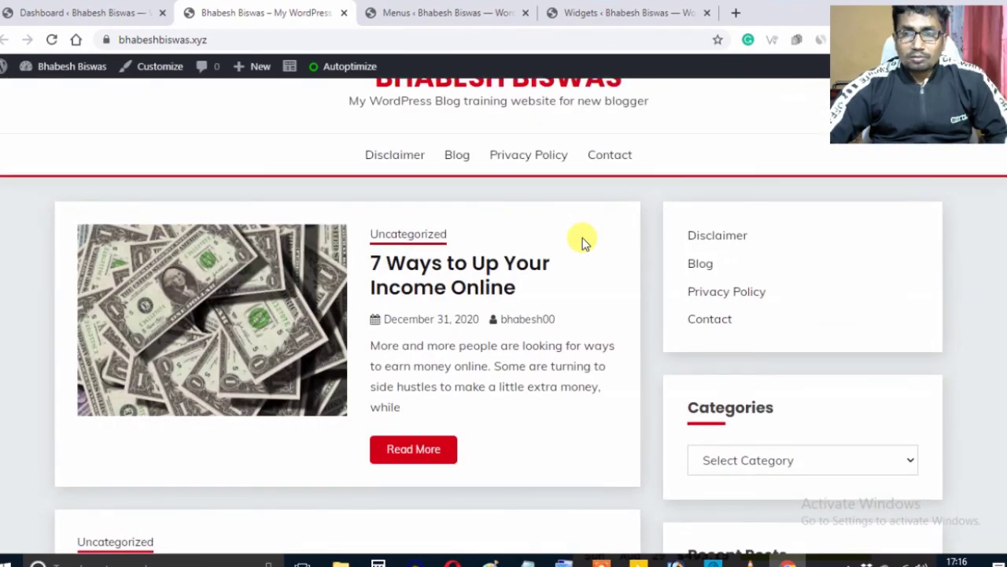
scroll(582, 238, down, 7)
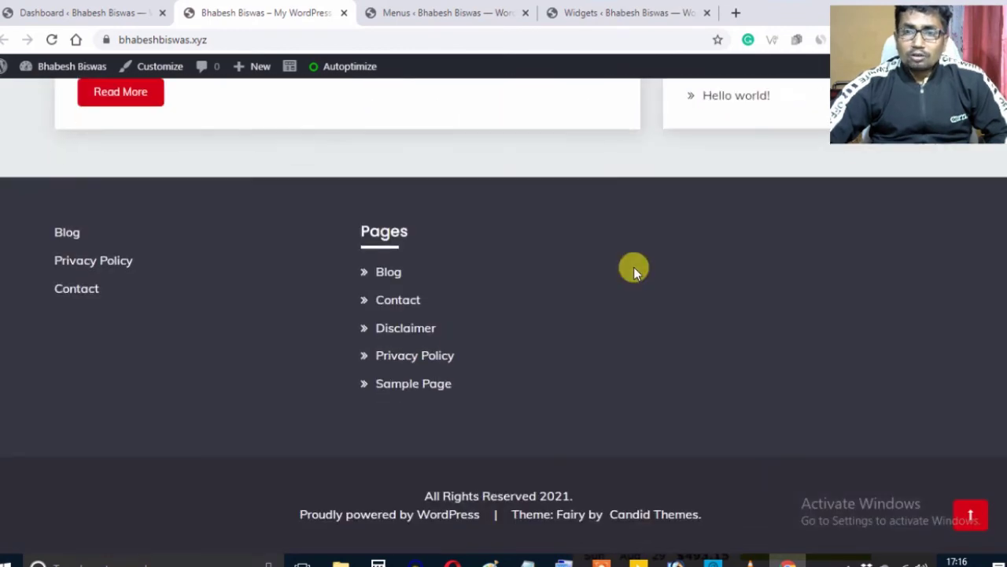
scroll(635, 270, up, 3)
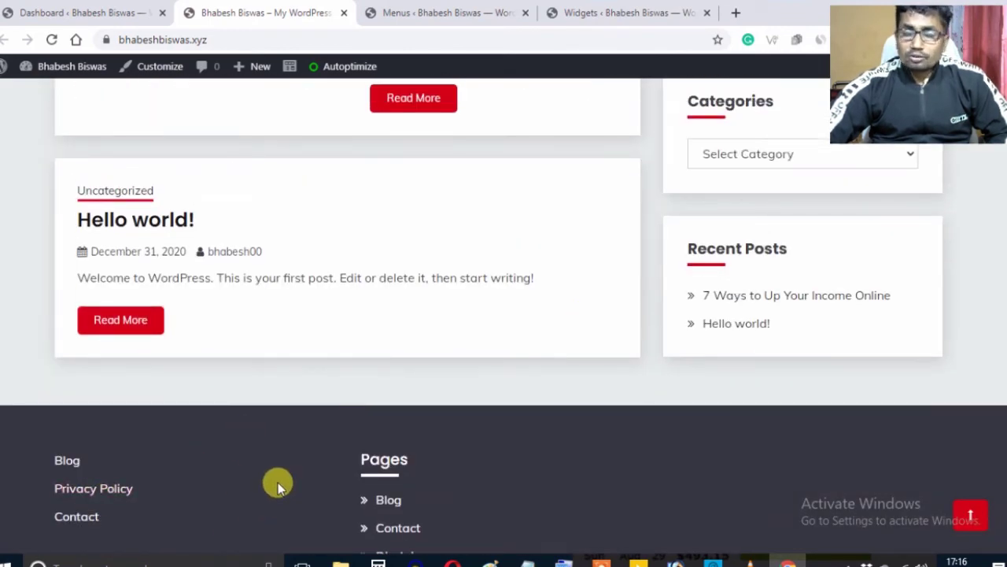
scroll(562, 410, up, 3)
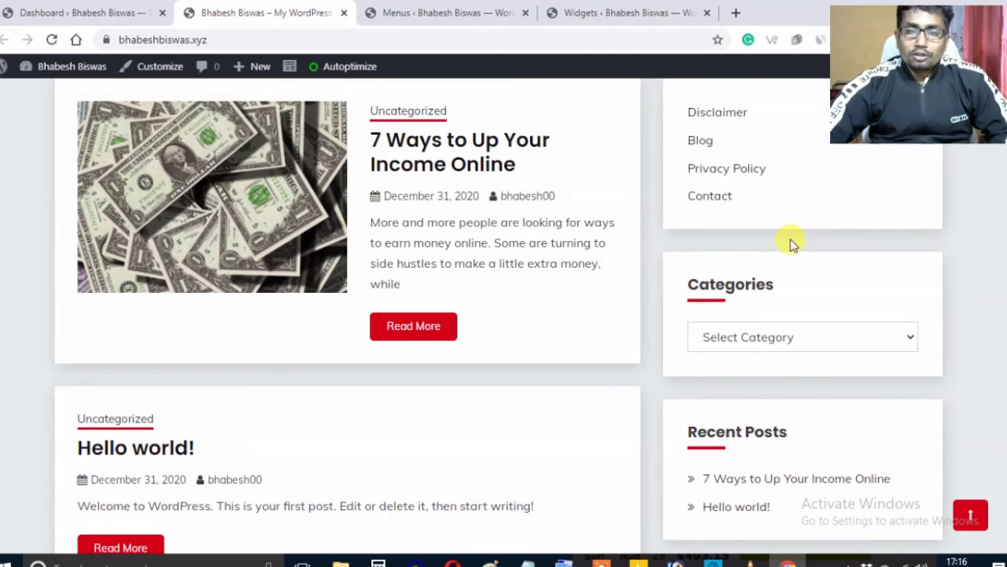
scroll(502, 396, down, 4)
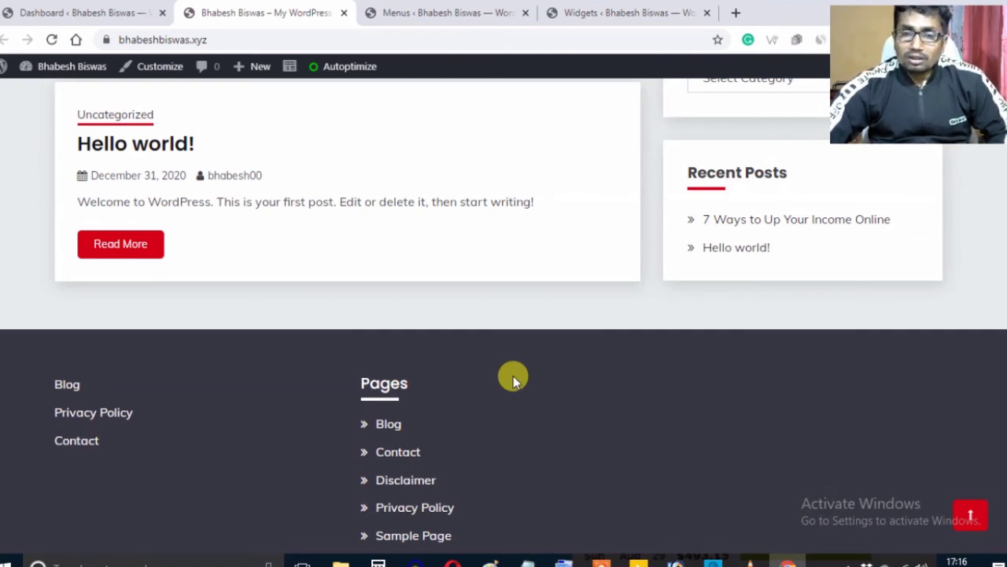
scroll(515, 353, up, 4)
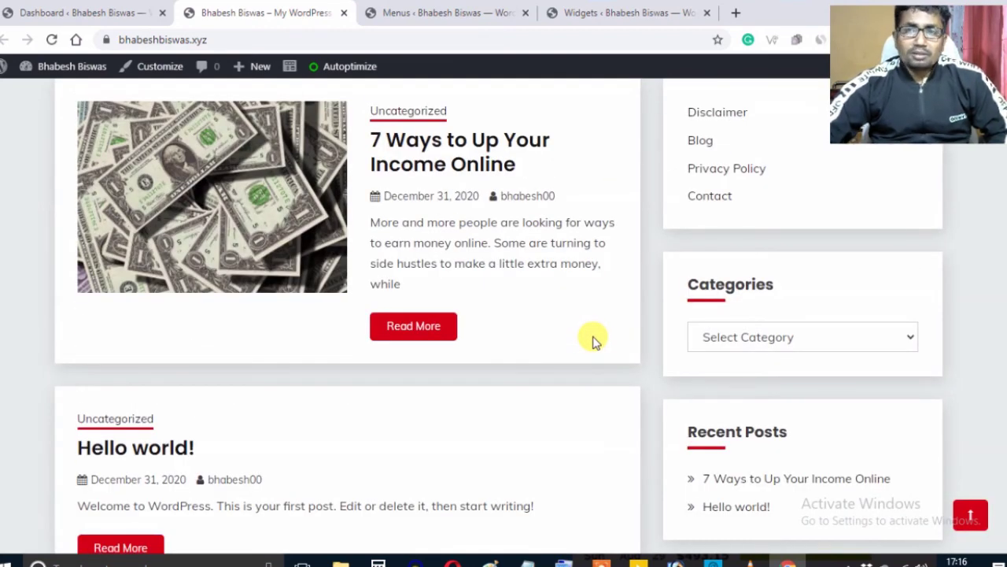
scroll(590, 340, up, 3)
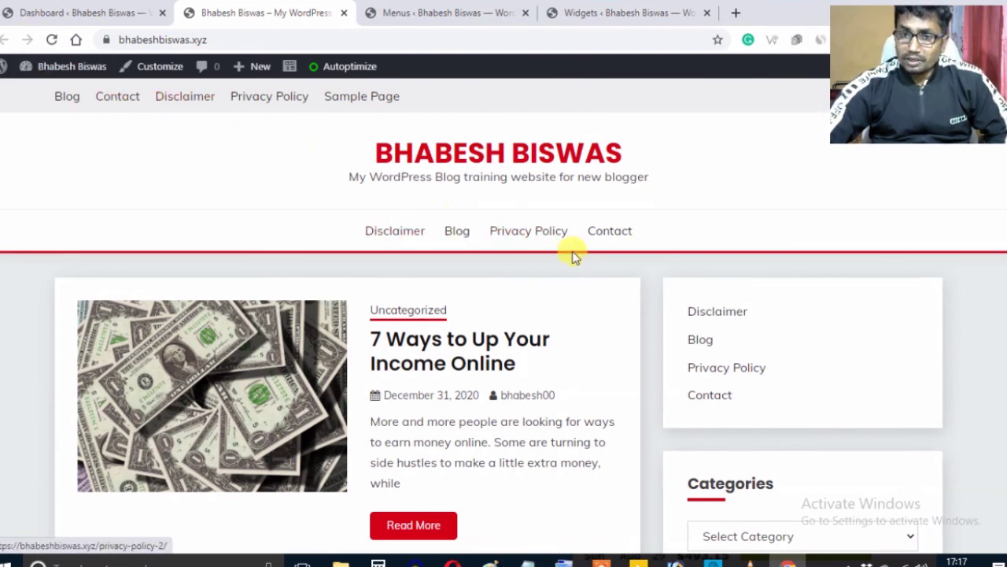
scroll(628, 323, down, 2)
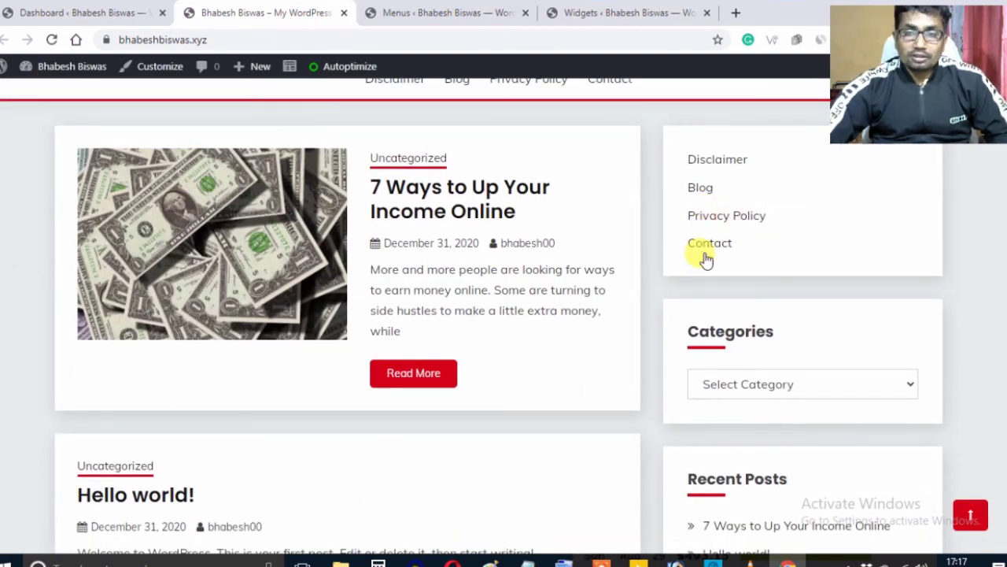
scroll(704, 259, down, 5)
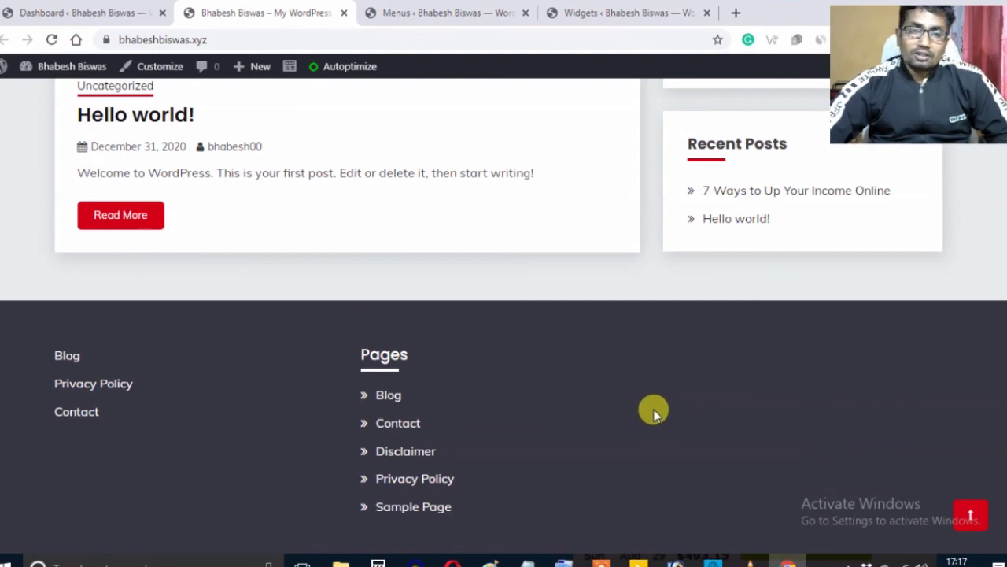
scroll(634, 400, up, 5)
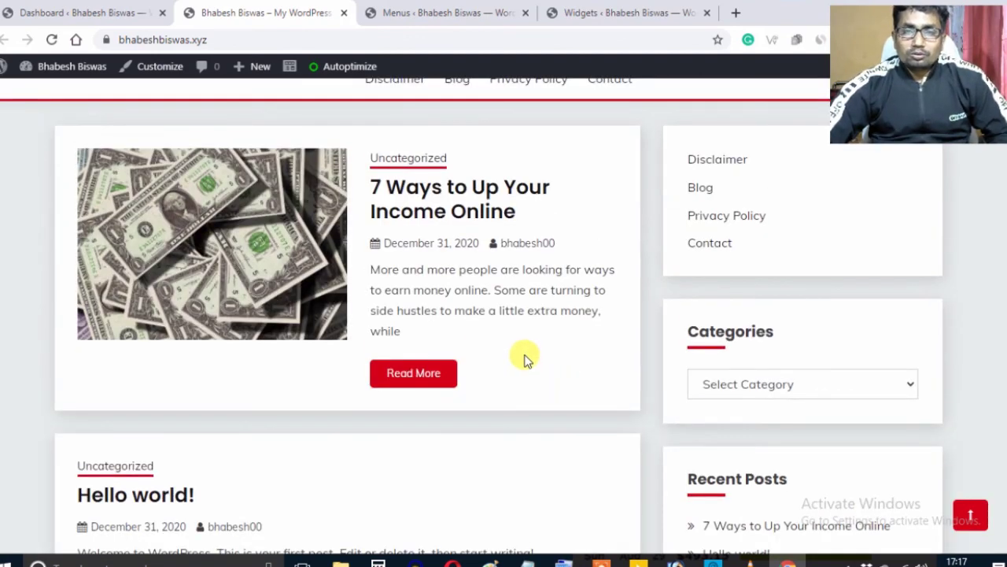